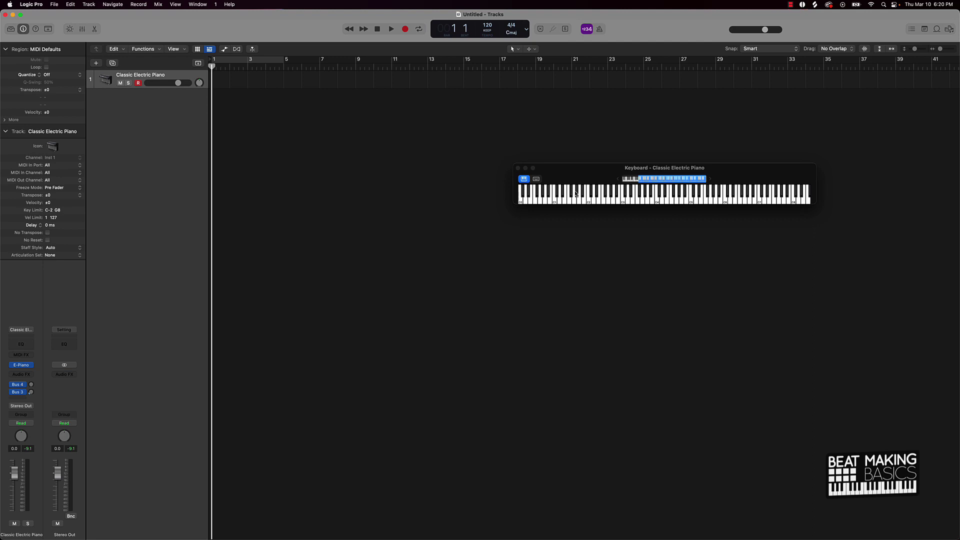
Step: Move the Keyboard window nearer the centre of the workspace and audition a C minor chord (C, D#, G)
drag(606, 178, 464, 227)
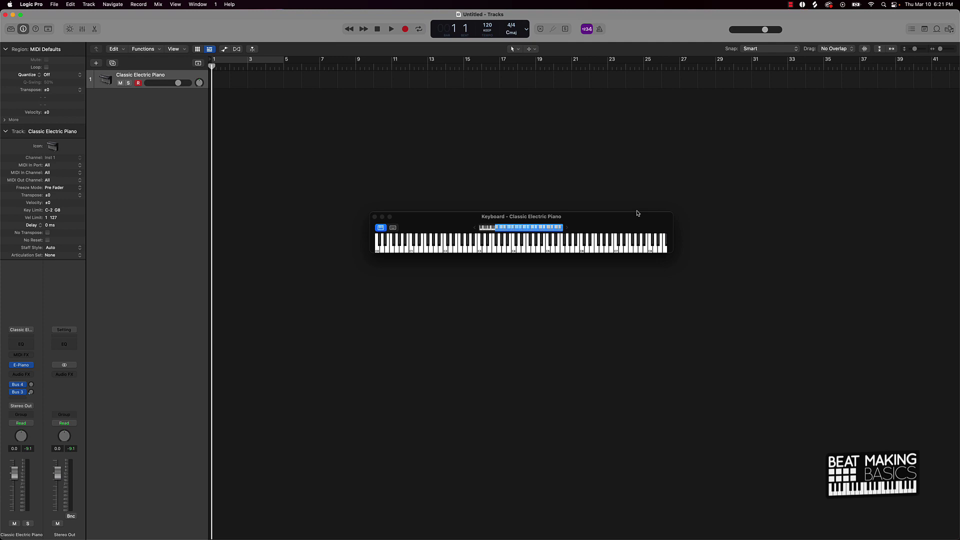
key(a)
key(e)
key(g)
key(a)
key(e)
key(g)
key(g)
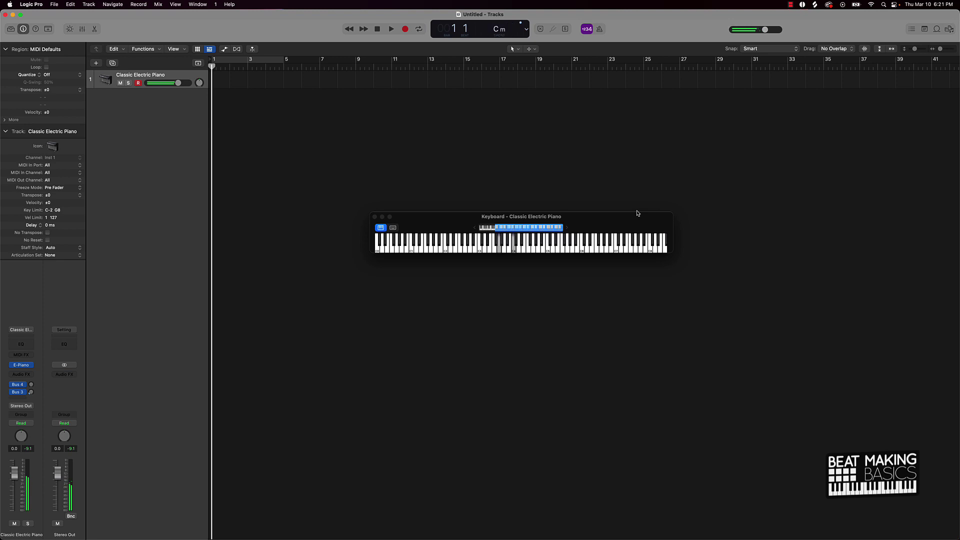
key(a)
key(e)
key(g)
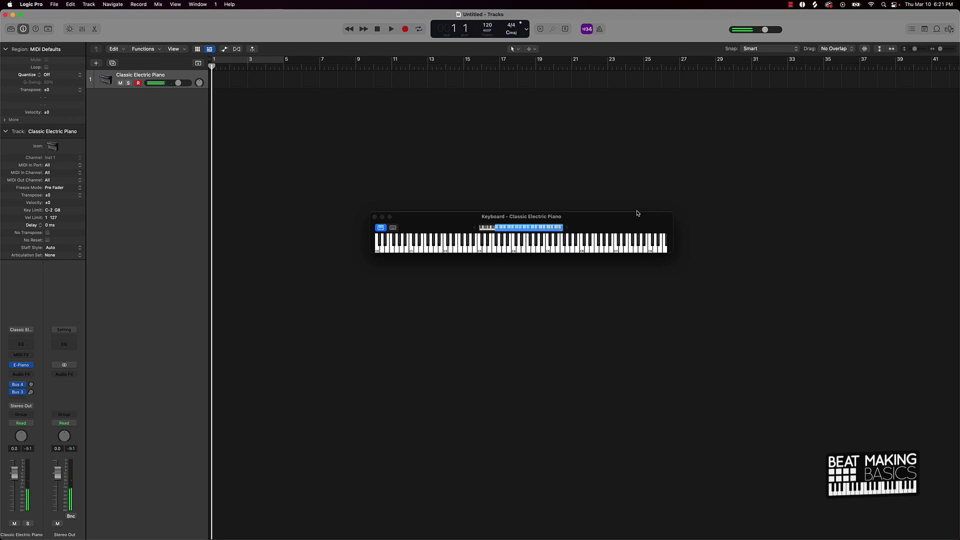
key(a)
key(a)
key(g)
key(a)
key(a)
key(g)
key(g)
Step: Audition root-position F minor (F, G#, C) and G minor (G, A#, D) chords on the Classic Electric Piano
key(k)
key(o)
key(f)
key(y)
key(k)
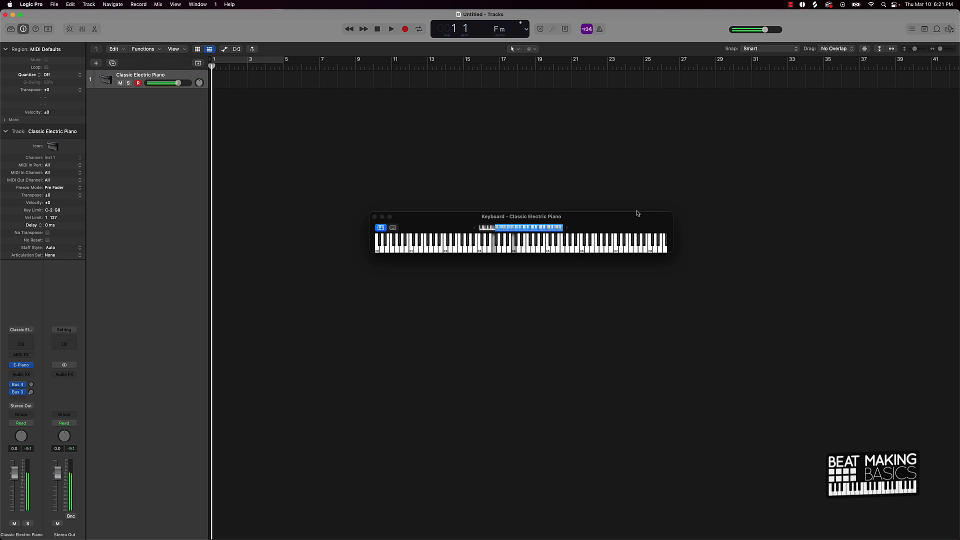
key(k)
key(apostrophe)
key(k)
key(f)
key(y)
key(k)
key(f)
key(y)
key(a)
key(g)
key(l)
key(g)
key(g)
key(apostrophe)
key(k)
key(g)
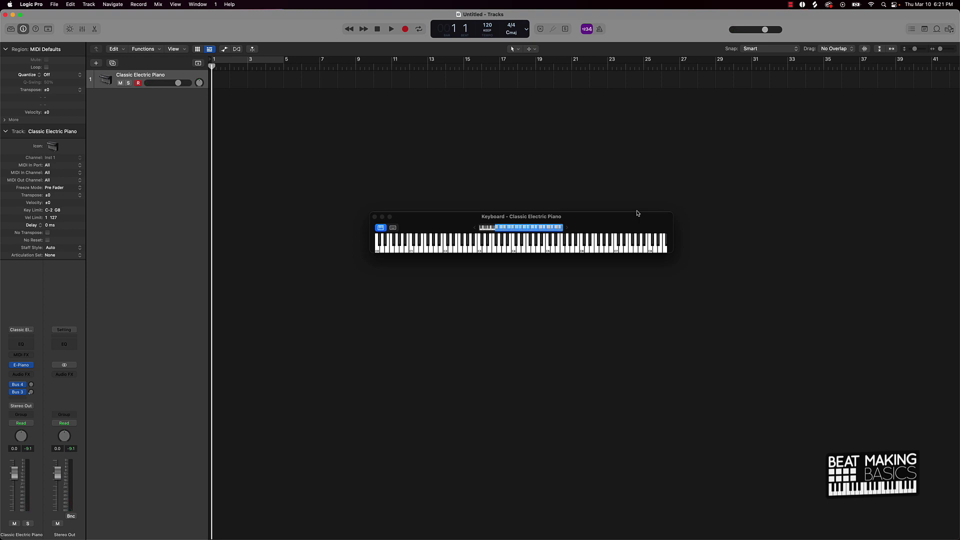
key(f)
key(y)
key(k)
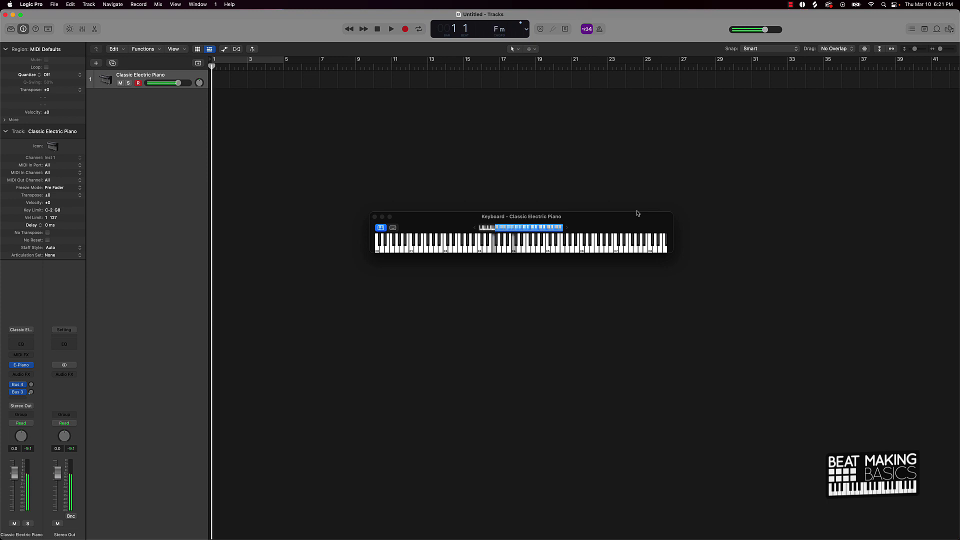
key(g)
key(u)
key(l)
Step: Play a C minor, F minor, G minor progression, using the inversions C-F-G# and D-G-A# to stay close to the C minor chord
key(a)
key(e)
key(g)
key(a)
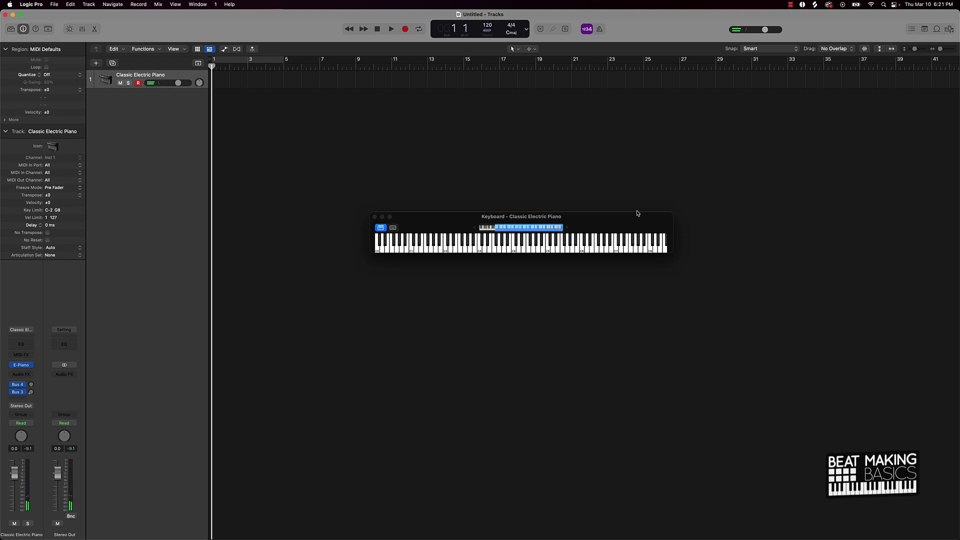
key(a)
key(e)
key(g)
key(a)
key(f)
key(y)
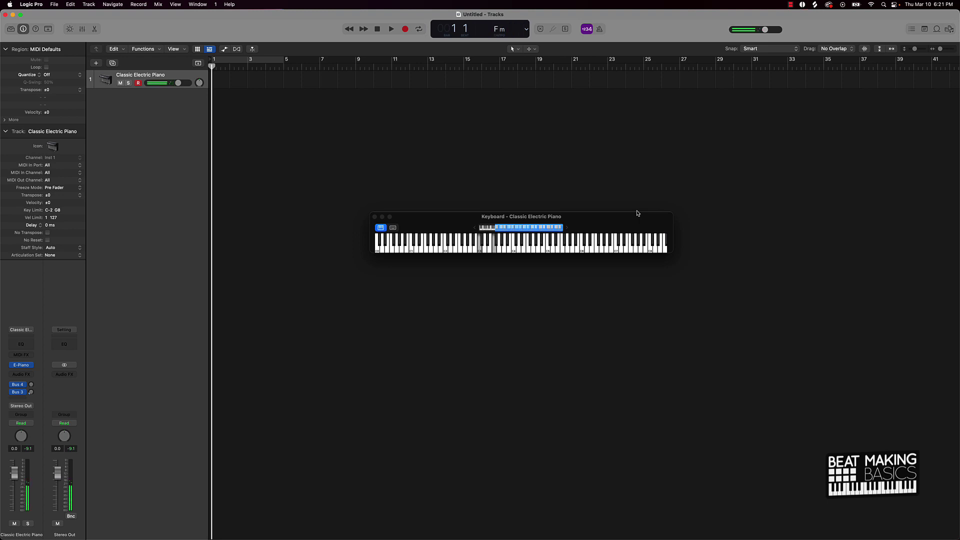
key(s)
key(g)
key(u)
key(a)
key(e)
key(g)
key(a)
key(a)
key(f)
key(y)
key(s)
key(g)
key(u)
key(a)
key(e)
key(g)
key(a)
key(e)
key(g)
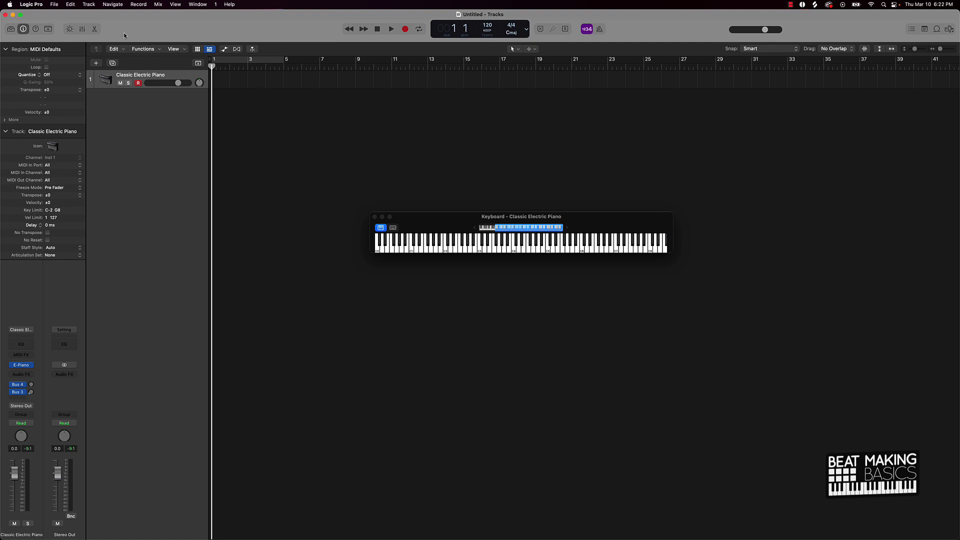
Step: Open the Piano Roll editor and draw a chord of D#3, F#3 and A#3 at the start of bar 1
click(98, 29)
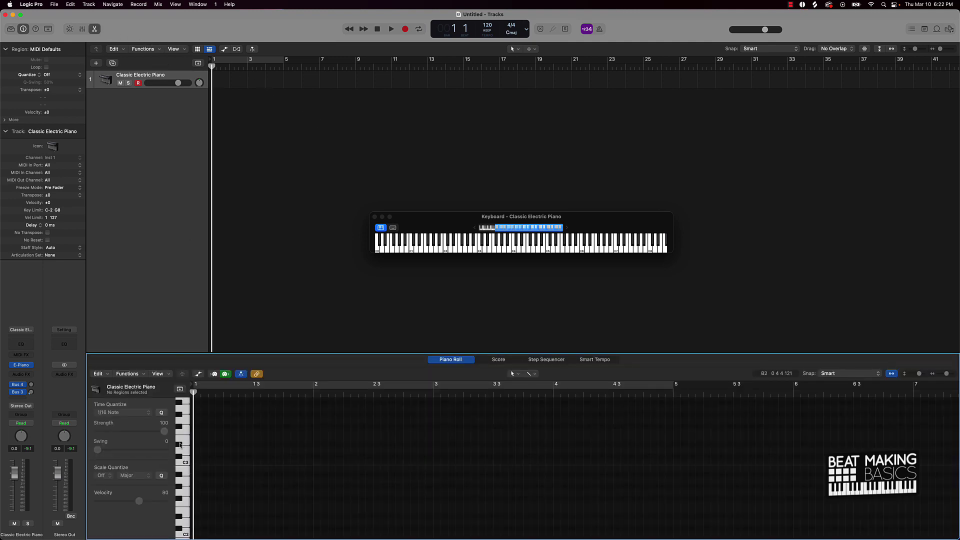
click(200, 445)
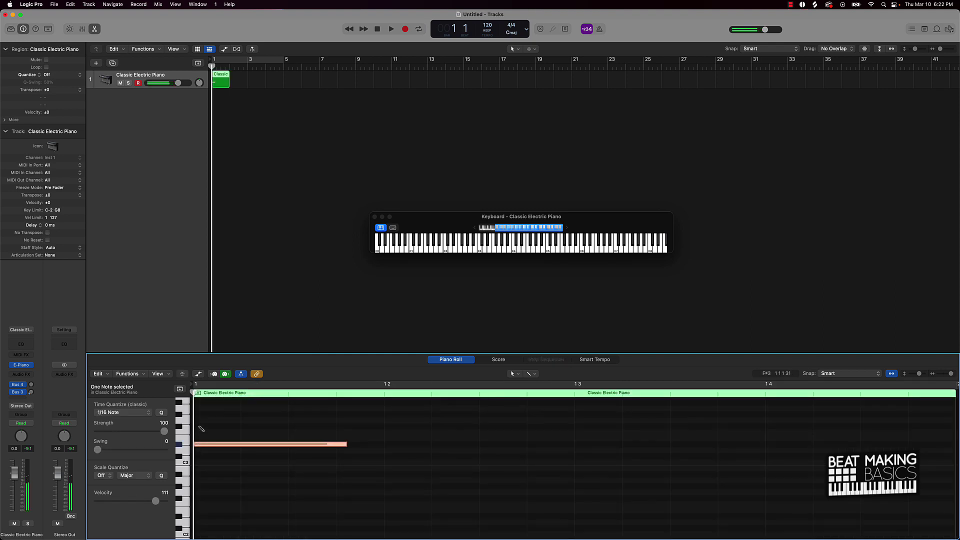
click(200, 426)
click(201, 409)
drag(201, 410, 201, 404)
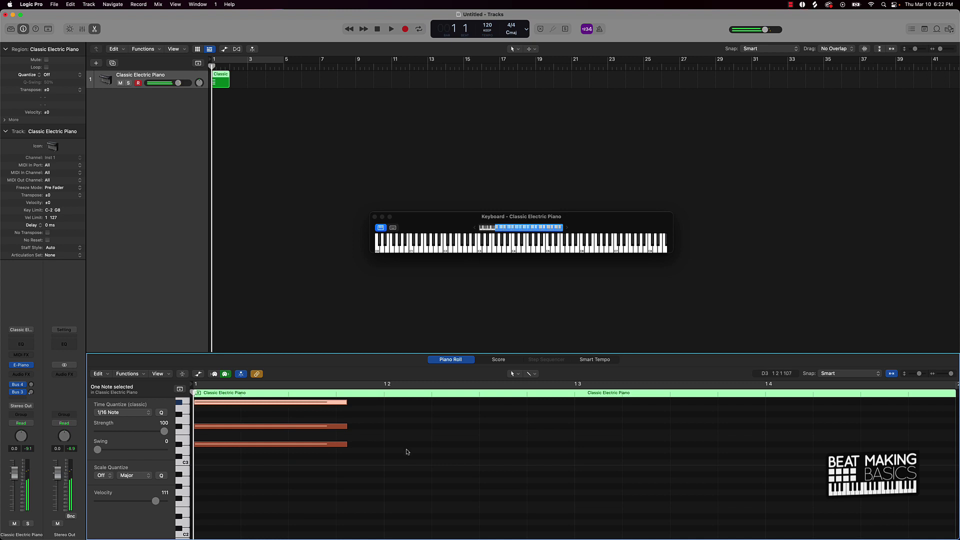
Step: Draw the second chord on beat 2 of bar 1 with the notes C#3, F#3 and A#3
click(391, 480)
drag(390, 480, 392, 448)
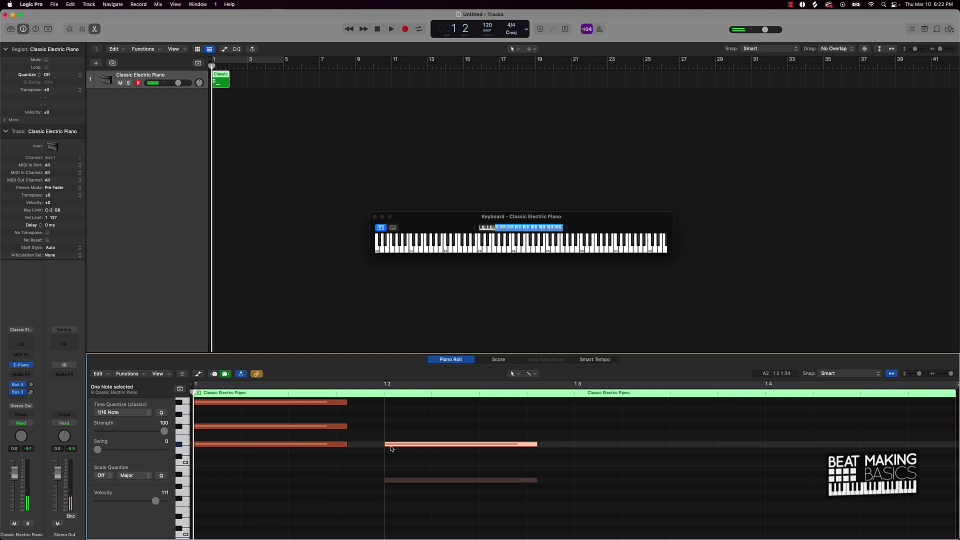
drag(391, 448, 392, 459)
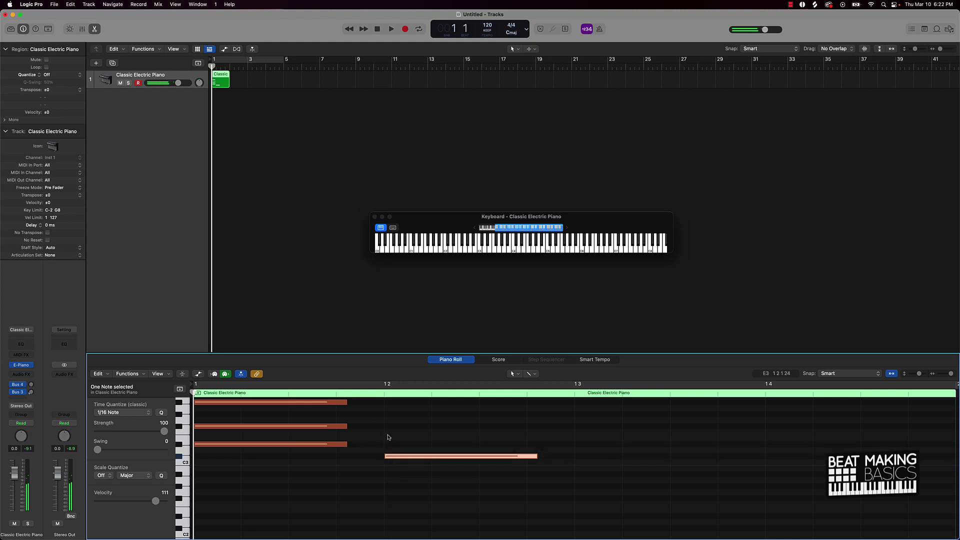
click(387, 426)
click(386, 402)
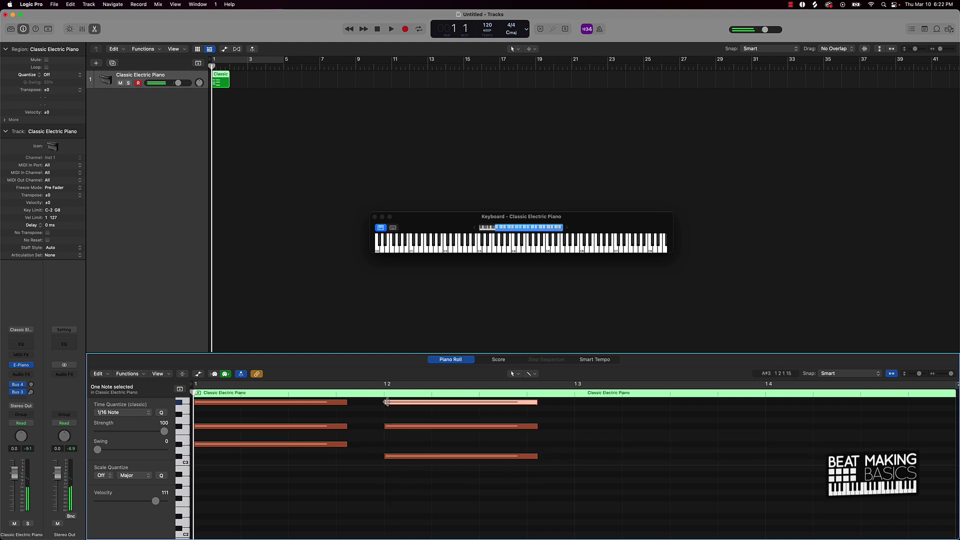
Step: Draw the third chord on beat 3 of bar 1 with the notes B2, F#3 and A#3
scroll(467, 418, right, 3)
click(526, 470)
click(526, 426)
click(529, 402)
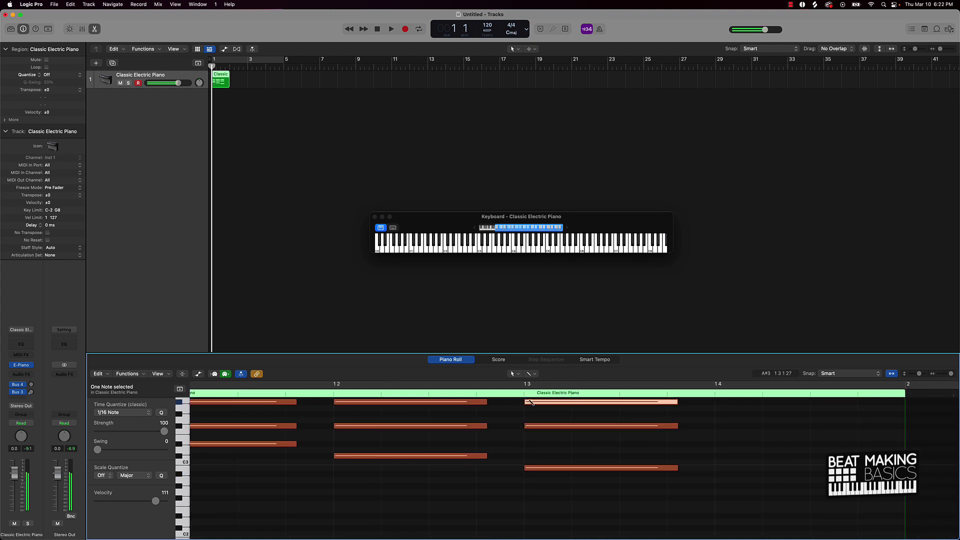
Step: Draw the fourth chord on beat 4 of bar 1 with the notes A#2, F3 and G#3
click(718, 475)
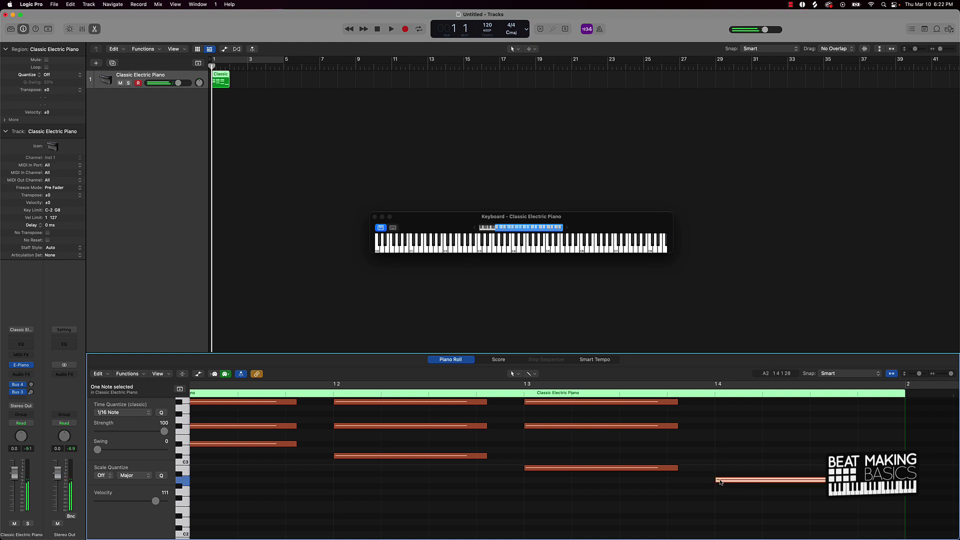
click(720, 440)
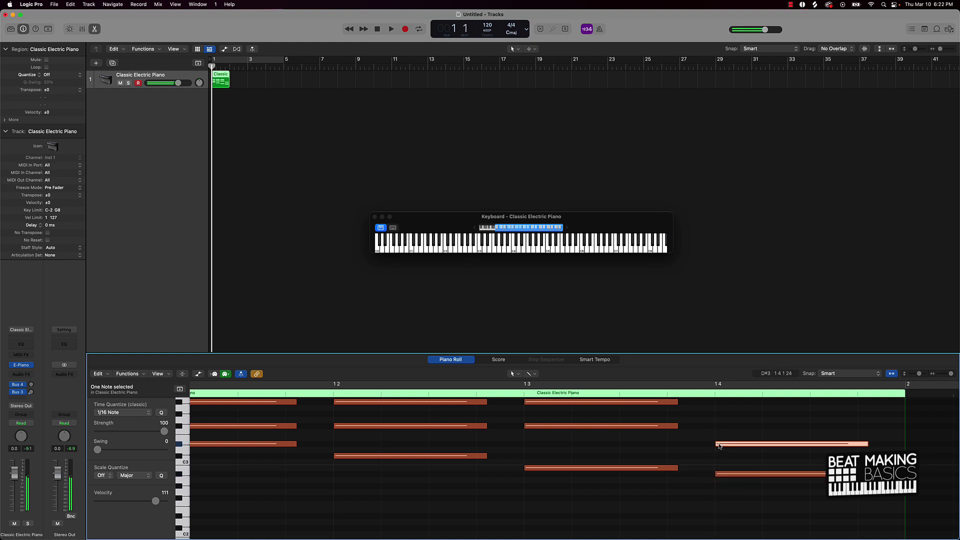
drag(720, 442, 720, 435)
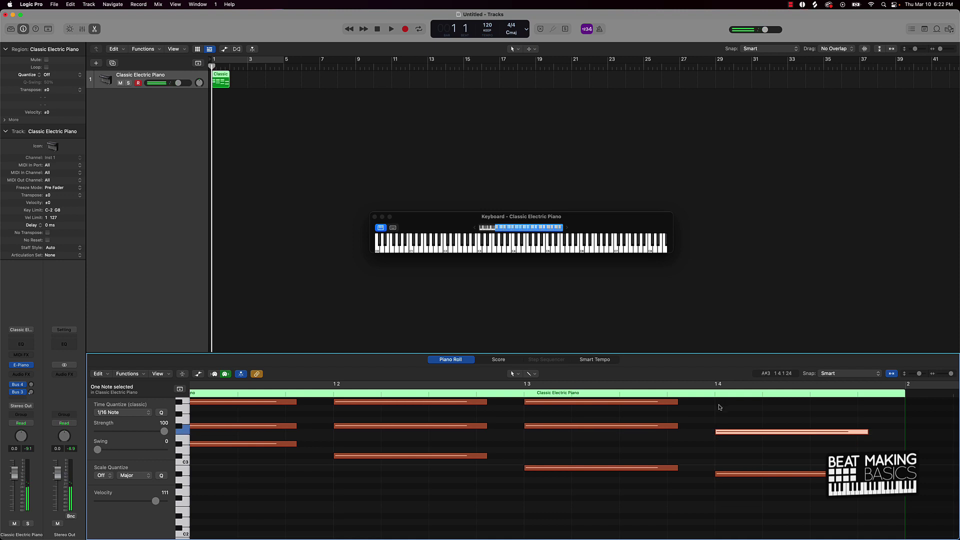
click(720, 413)
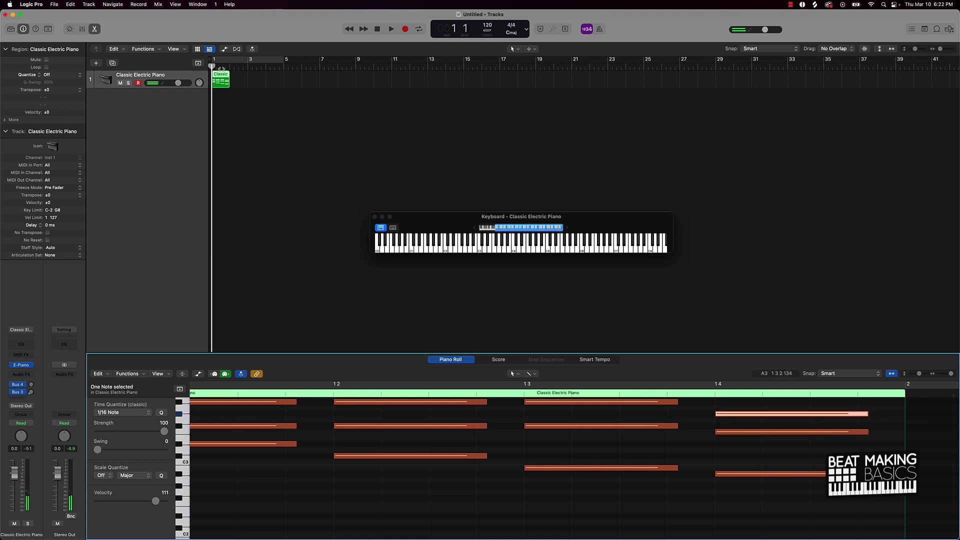
Step: Set the cycle range to bar 1 and play back the four-chord progression
click(228, 61)
drag(284, 60, 231, 61)
key(space)
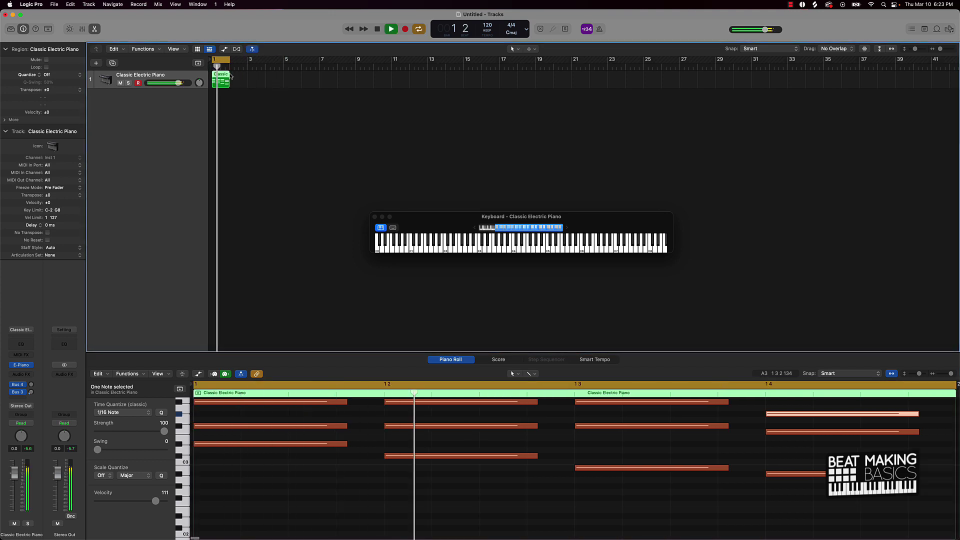
key(space)
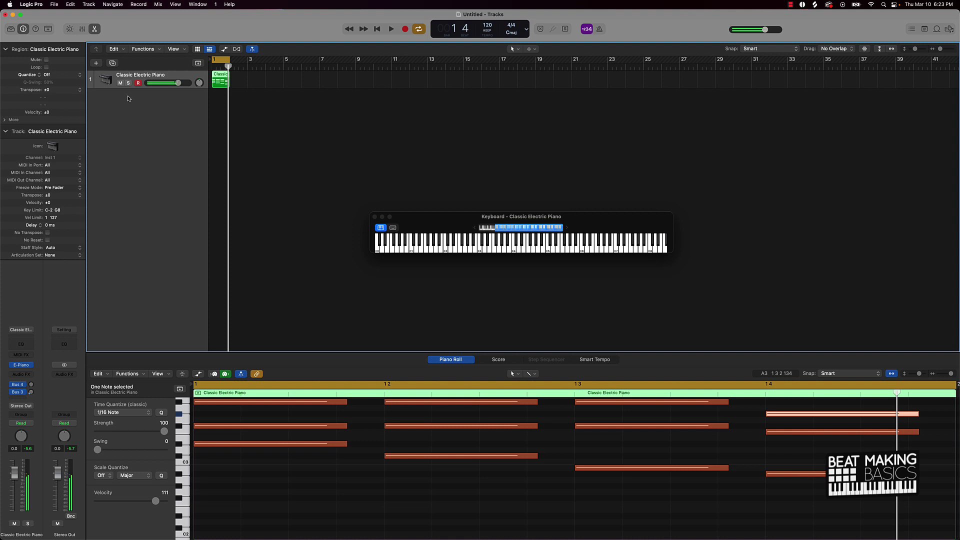
Step: Extend the piano region and cycle range to two bars, and move the second, third and fourth chords one beat later
drag(228, 84, 247, 61)
drag(538, 492, 522, 415)
drag(332, 501, 567, 397)
scroll(471, 470, down, 5)
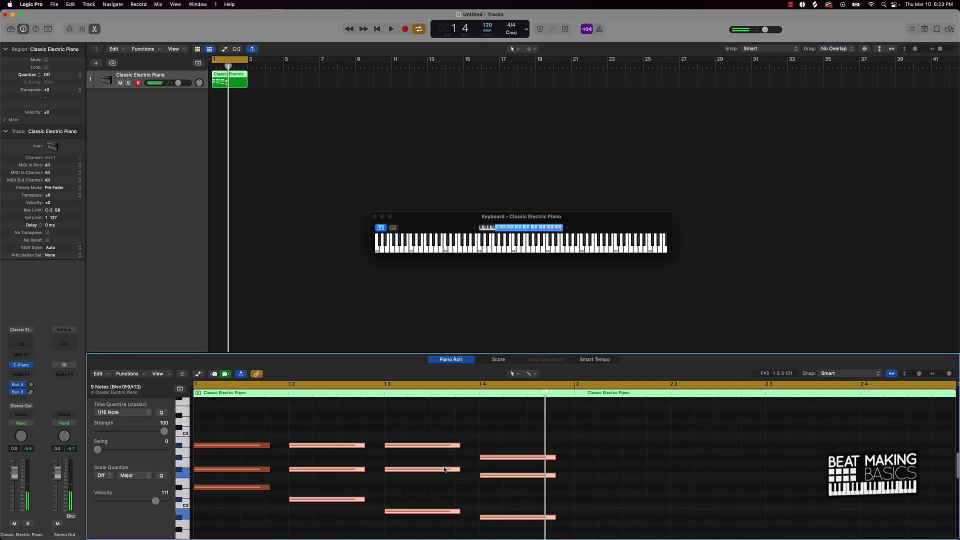
drag(310, 441, 405, 444)
Step: Move the last two chords one beat later so that the third chord starts at bar 2
click(525, 442)
drag(480, 400, 604, 426)
scroll(524, 431, up, 3)
click(682, 414)
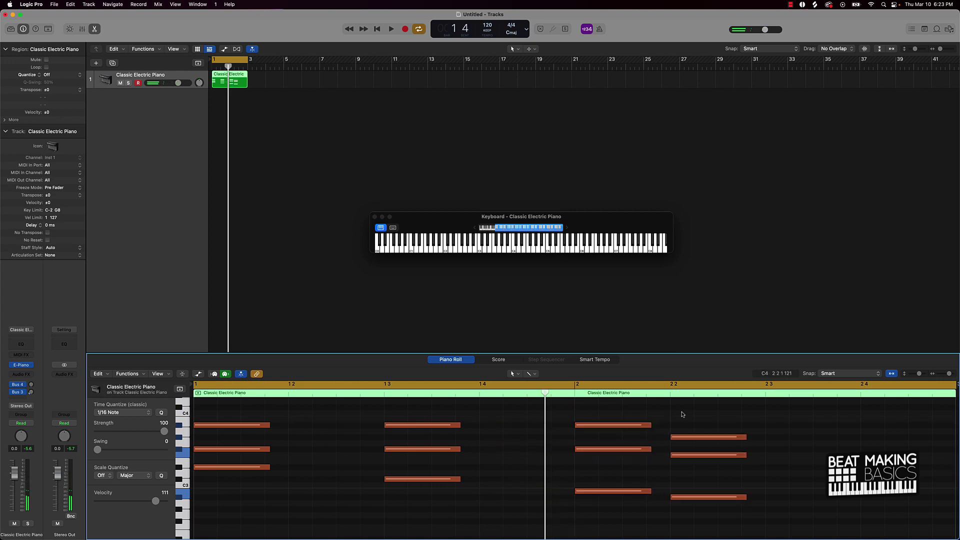
Step: Move the fourth chord one beat later to start on beat 3 of bar 2
drag(694, 414, 709, 524)
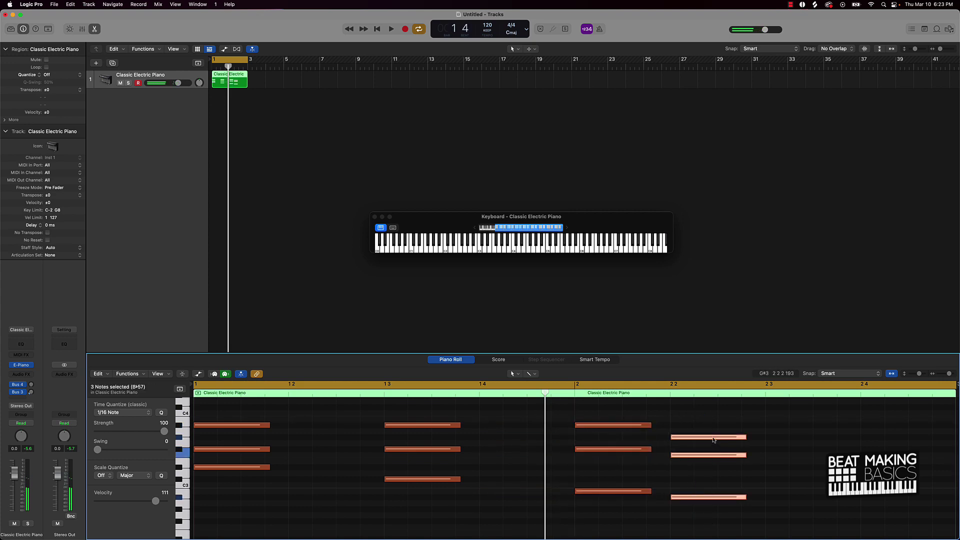
drag(713, 440, 753, 439)
click(747, 439)
ctrl+alt+click(695, 449)
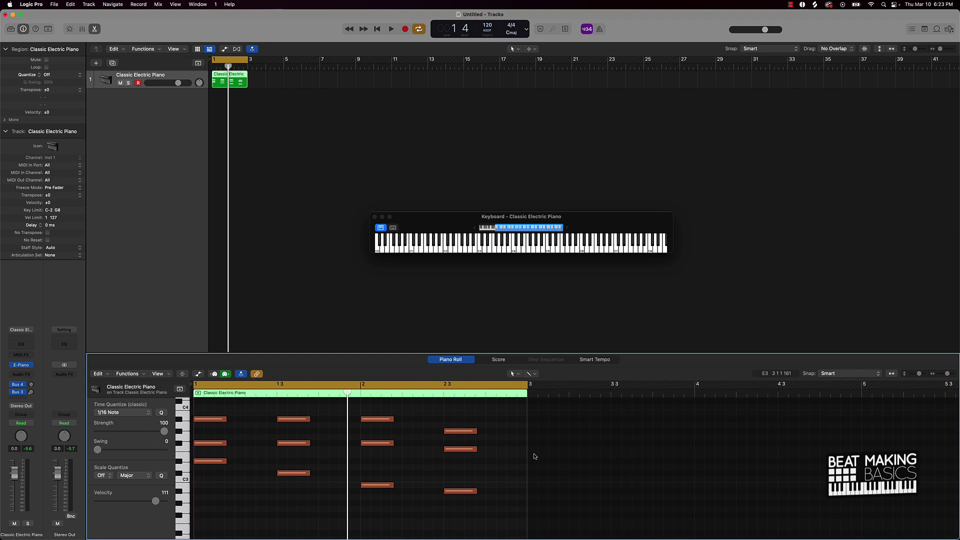
Step: Play back the two-bar progression, and copy its region to bar 3 with the cycle range extended to bar 5
key(space)
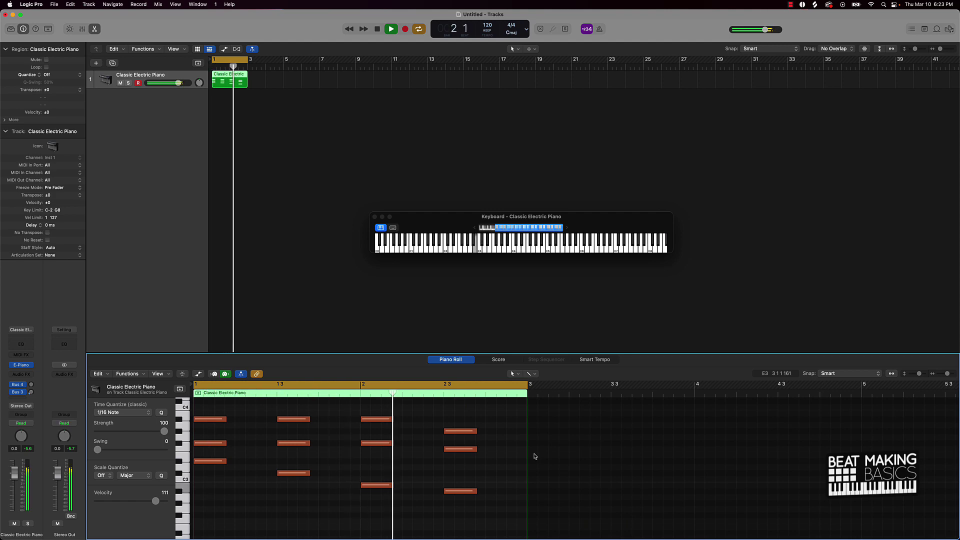
key(space)
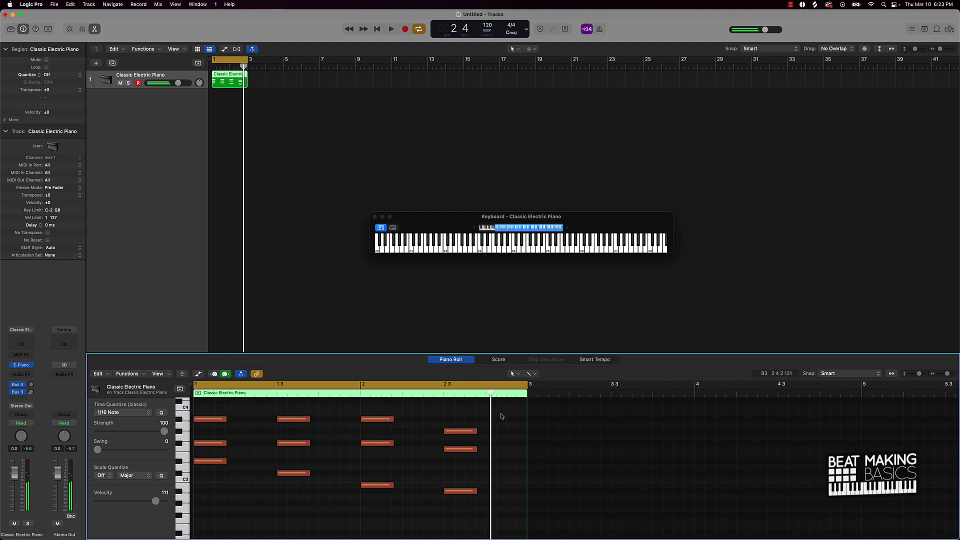
drag(226, 82, 276, 60)
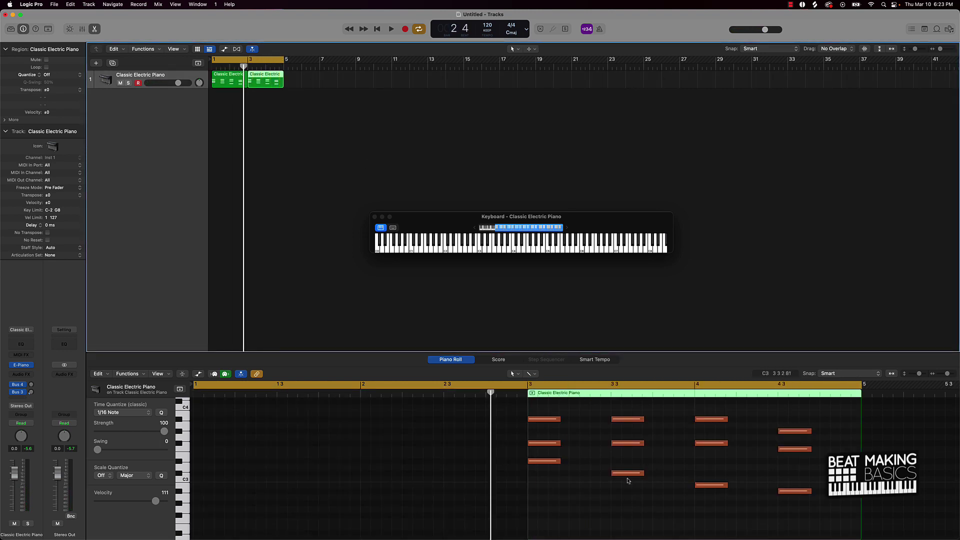
Step: Raise the lowest note of all four chords in the copied region by one octave
drag(534, 454, 860, 522)
scroll(559, 460, up, 3)
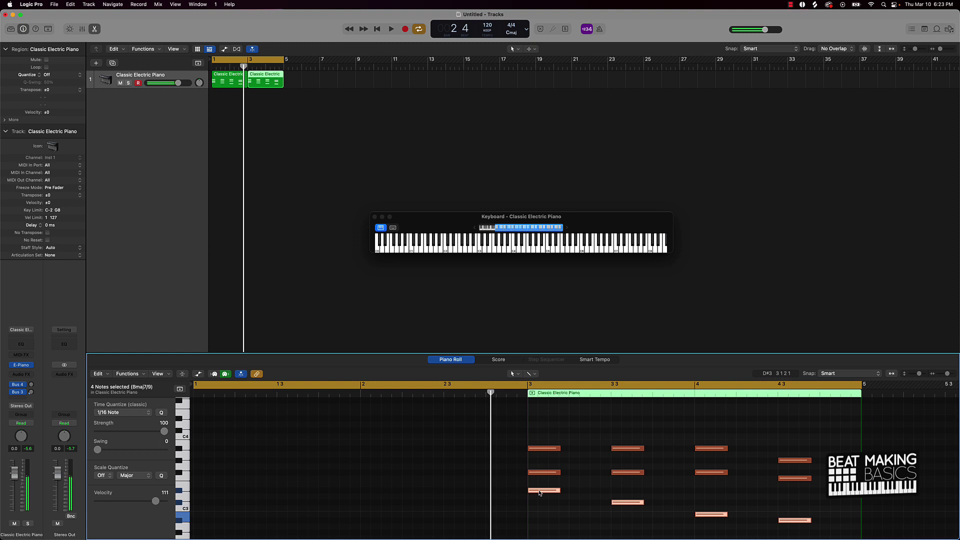
key(alt+e)
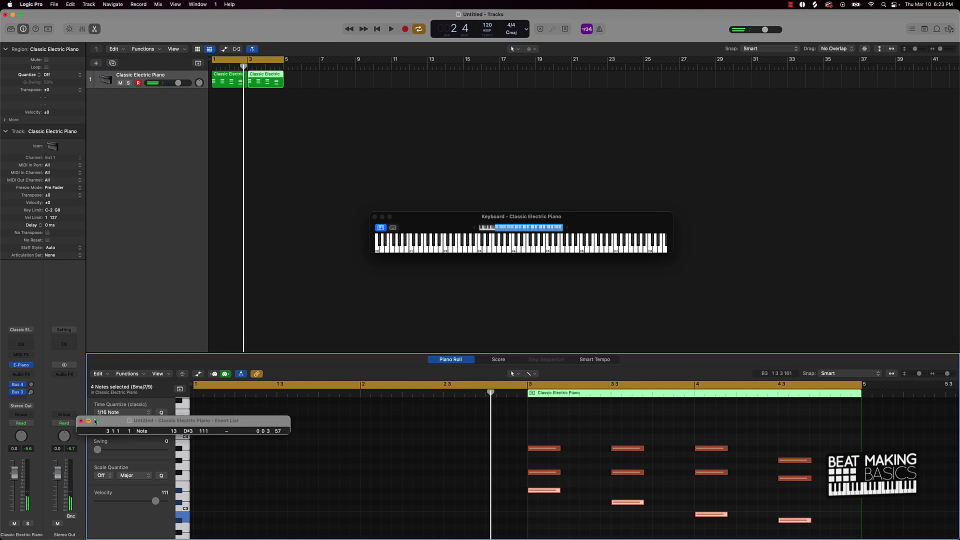
click(81, 421)
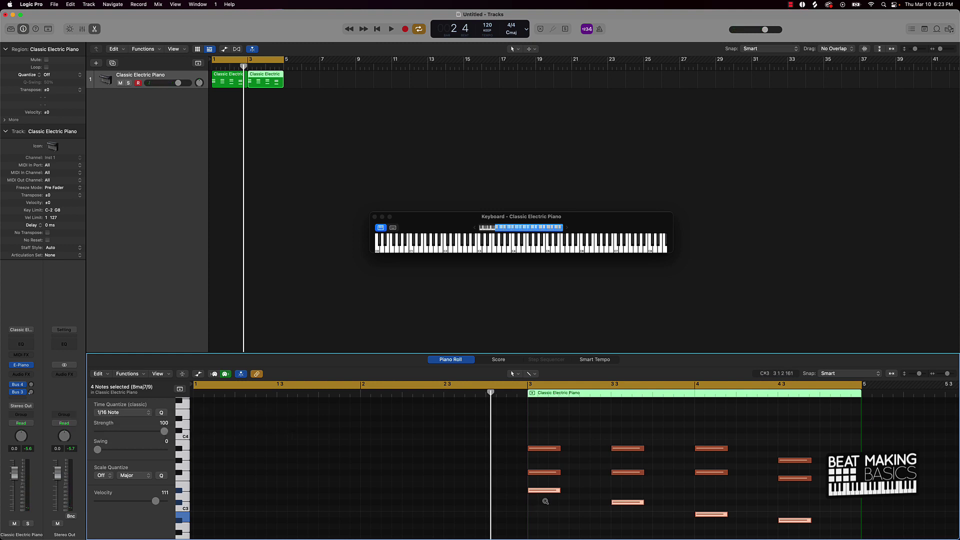
drag(545, 492, 545, 420)
Step: Play back the four-bar cycle and join the two piano regions into one region
key(space)
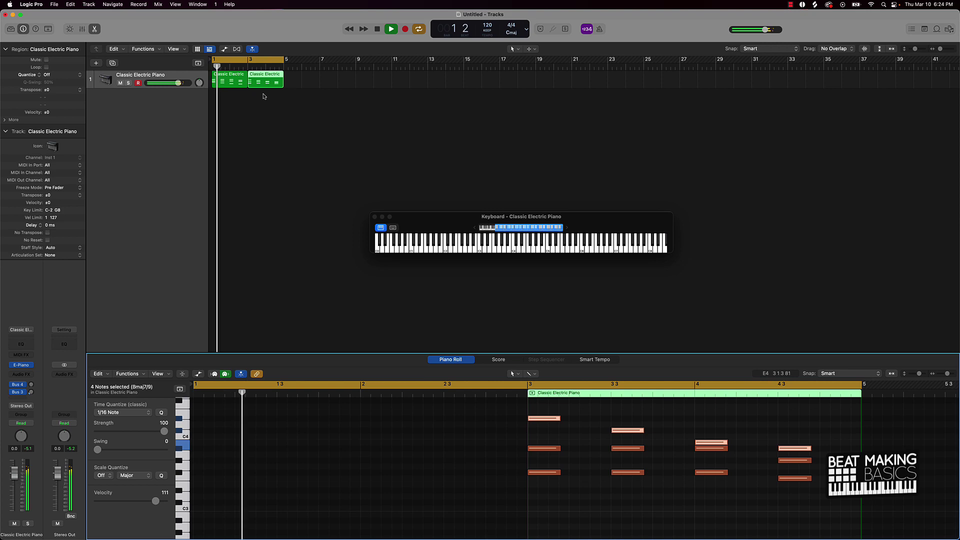
drag(261, 95, 233, 86)
key(super+j)
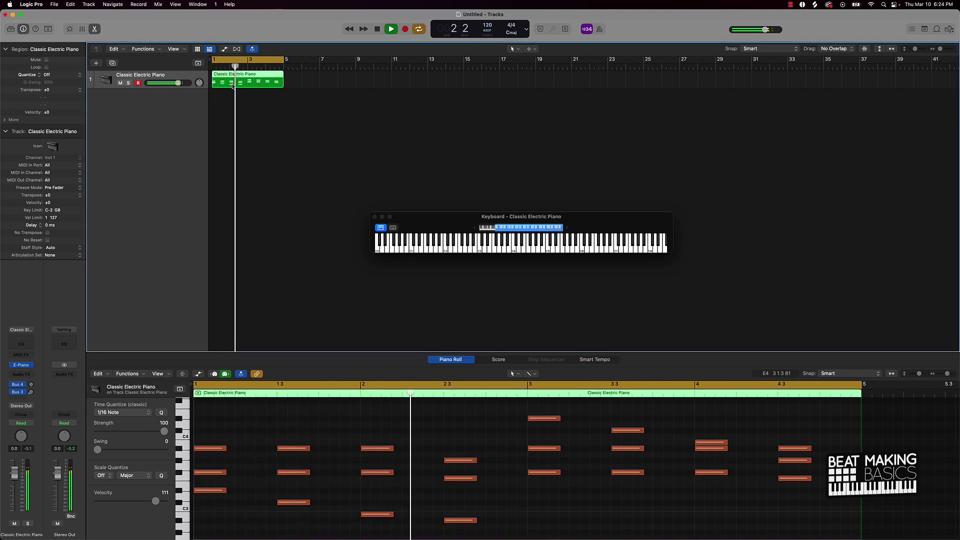
key(space)
click(353, 439)
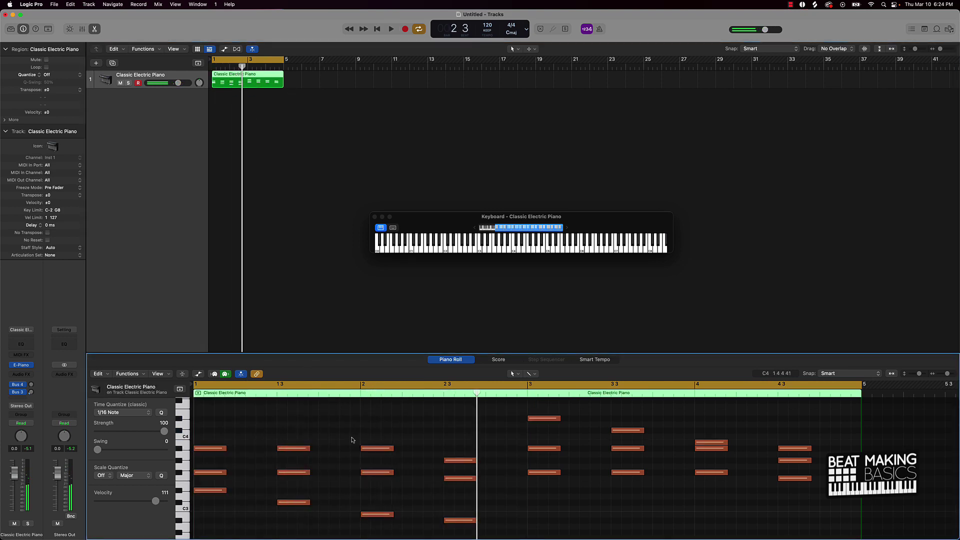
Step: Lengthen all notes in the region to reach the following chords, choosing Shorten for overlapped notes, and play the progression
key(super+a)
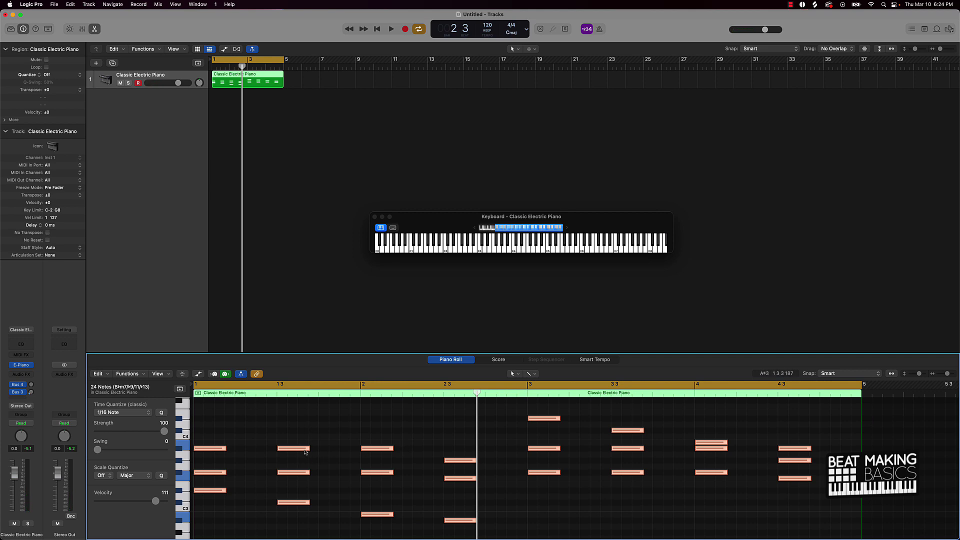
right_click(302, 451)
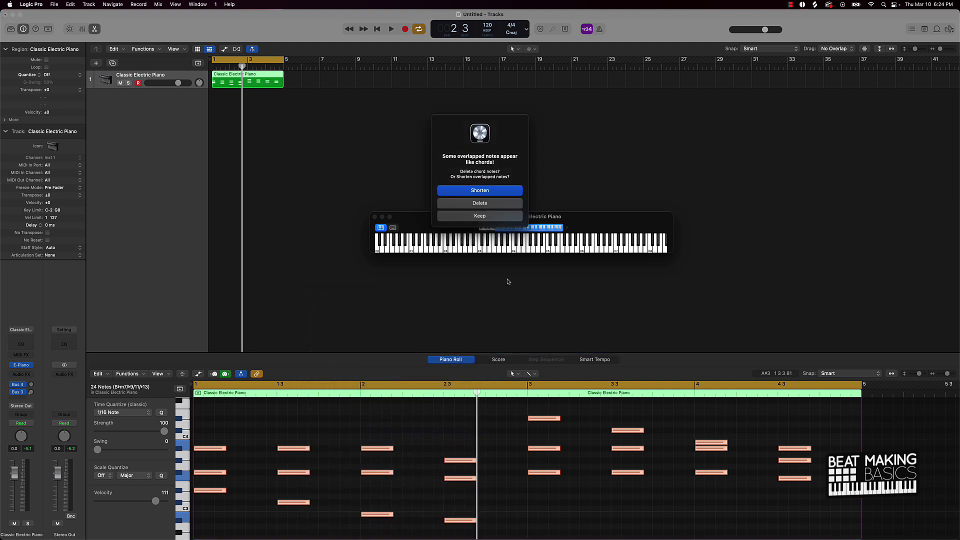
click(478, 190)
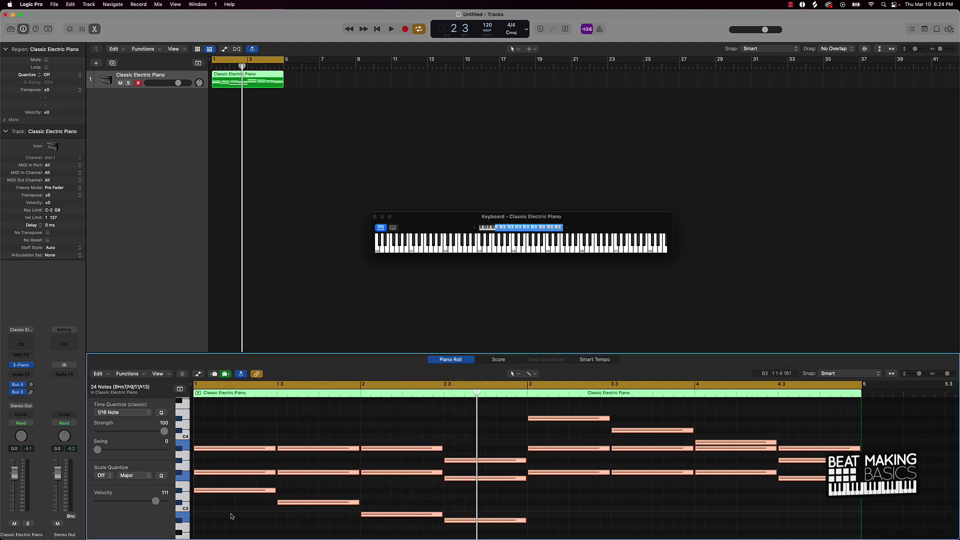
key(space)
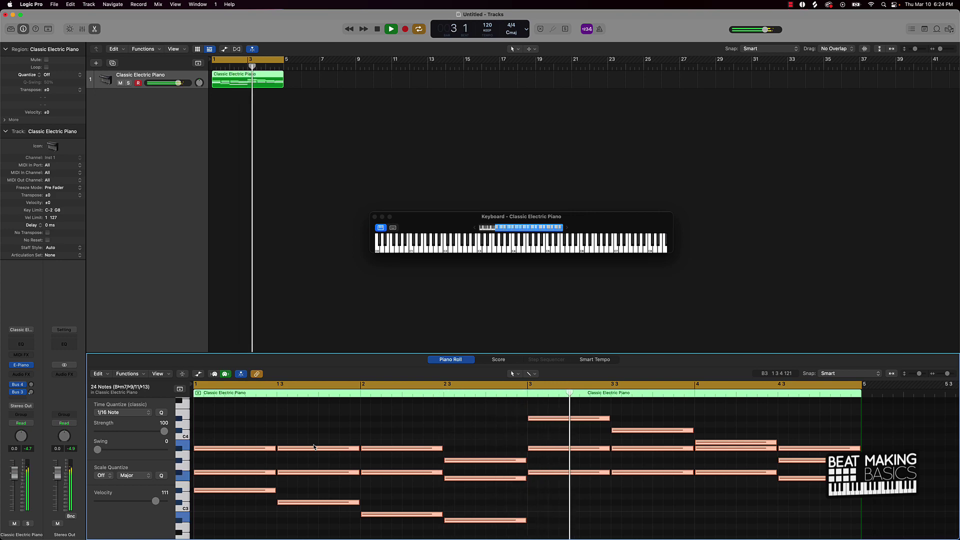
key(space)
click(647, 500)
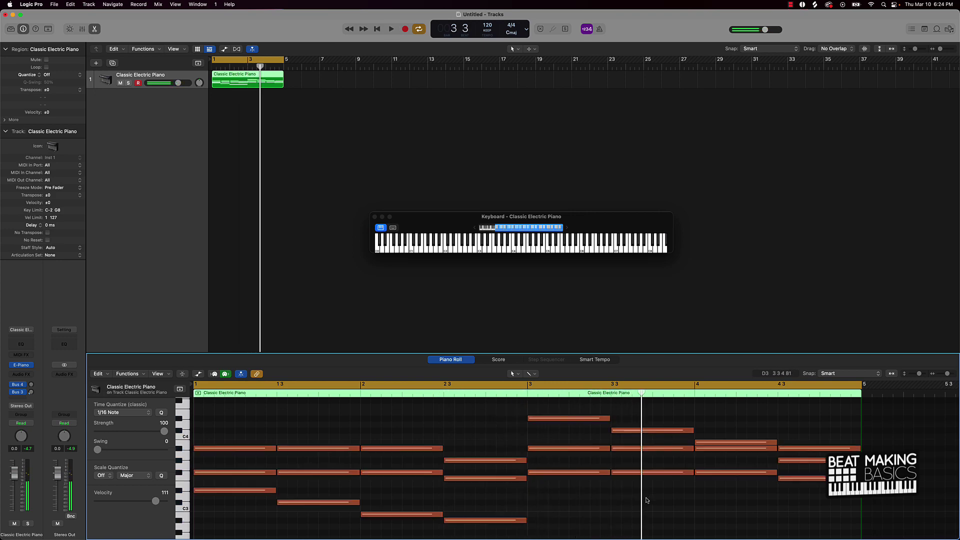
Step: Lower the top note of the chord at bar 3 beat 3 by one octave to C#3
scroll(605, 493, right, 3)
drag(584, 432, 585, 502)
scroll(582, 475, down, 3)
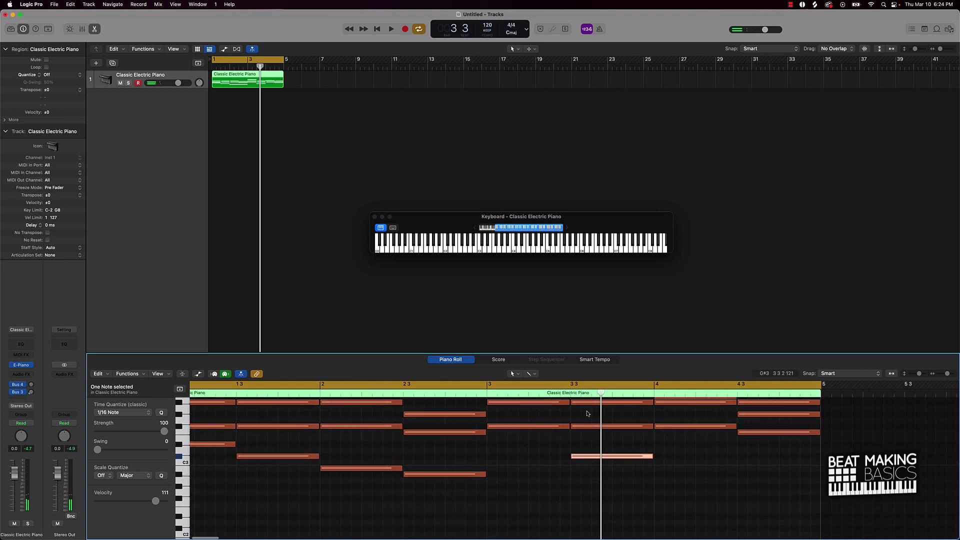
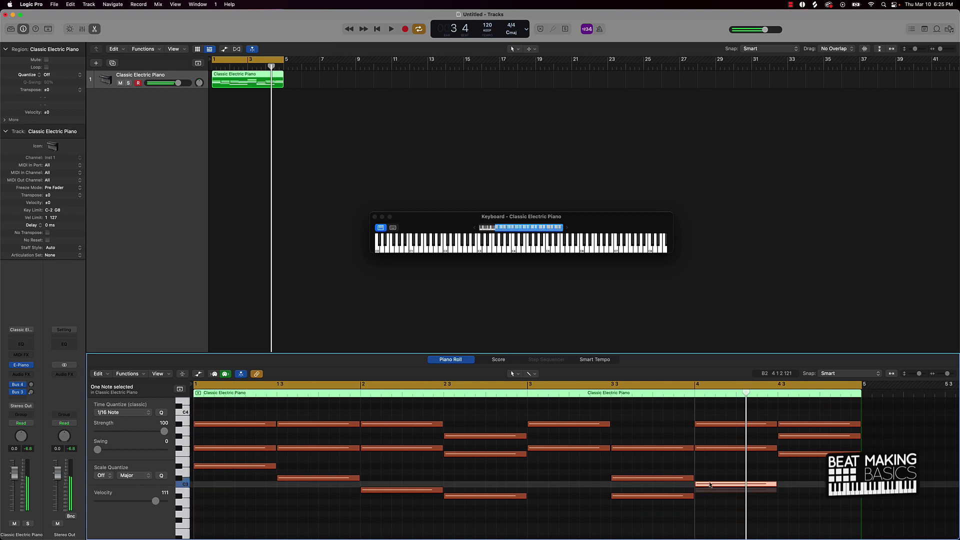
Step: Move the A#3 note of the bar 4 chord down to D#3 and play back the progression
click(705, 448)
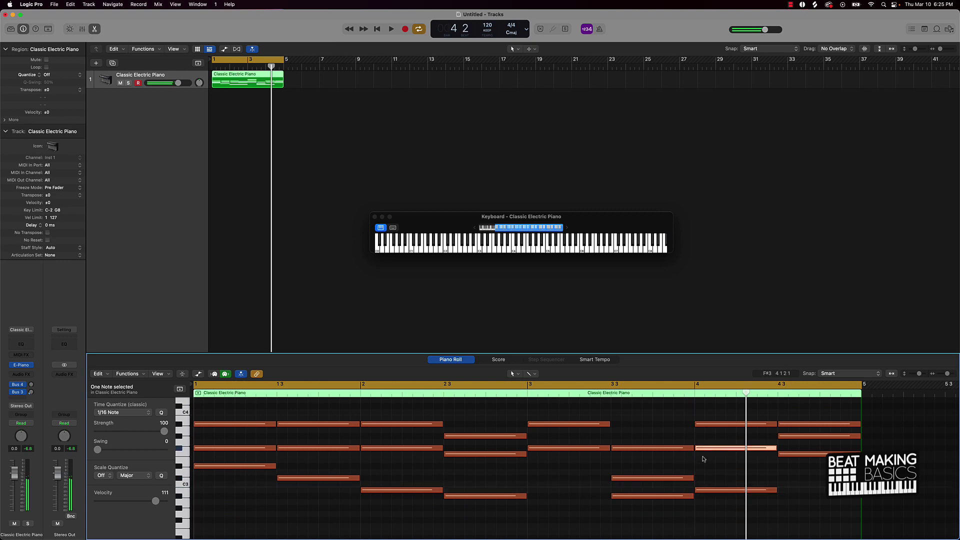
click(701, 467)
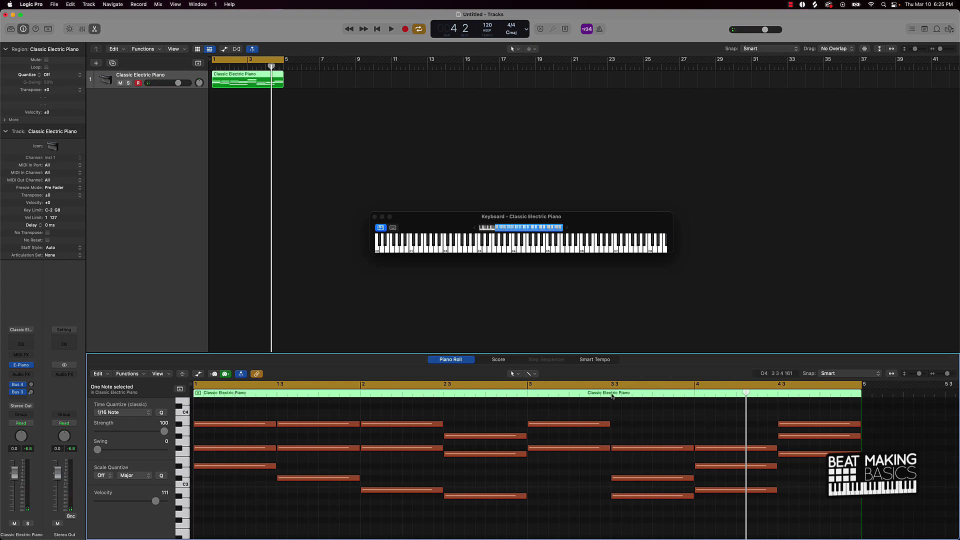
click(613, 393)
key(space)
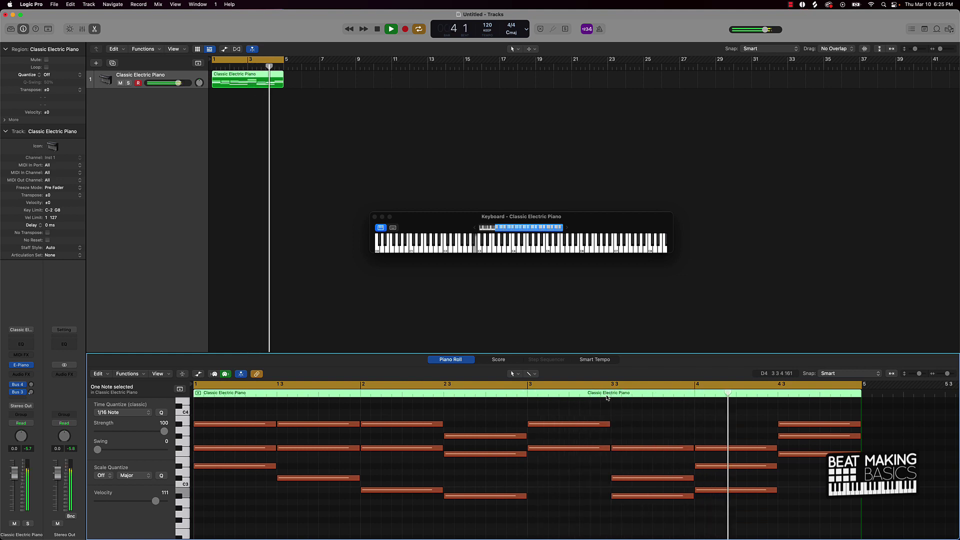
key(space)
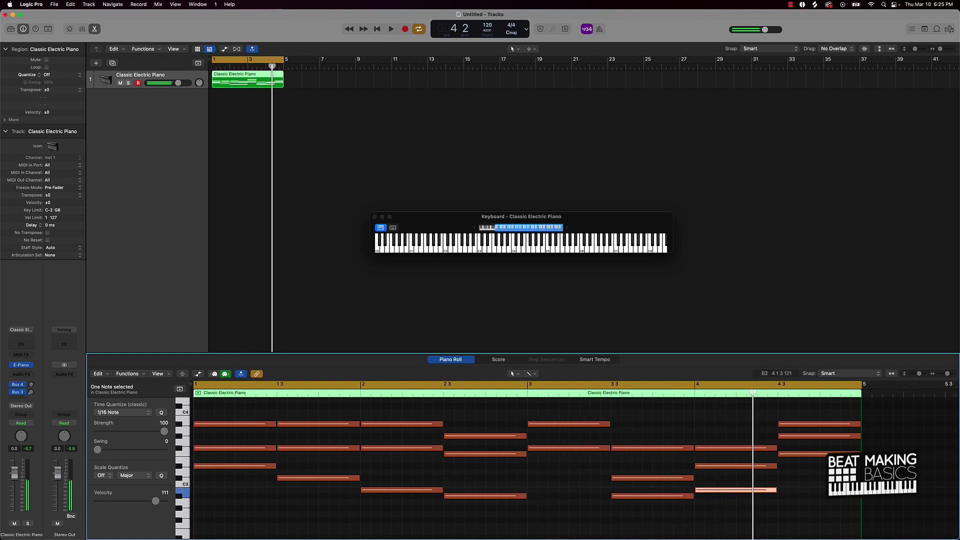
Step: Raise the lowest note of the bar 4 chord by one octave to B3 and play back the progression
drag(722, 490, 721, 419)
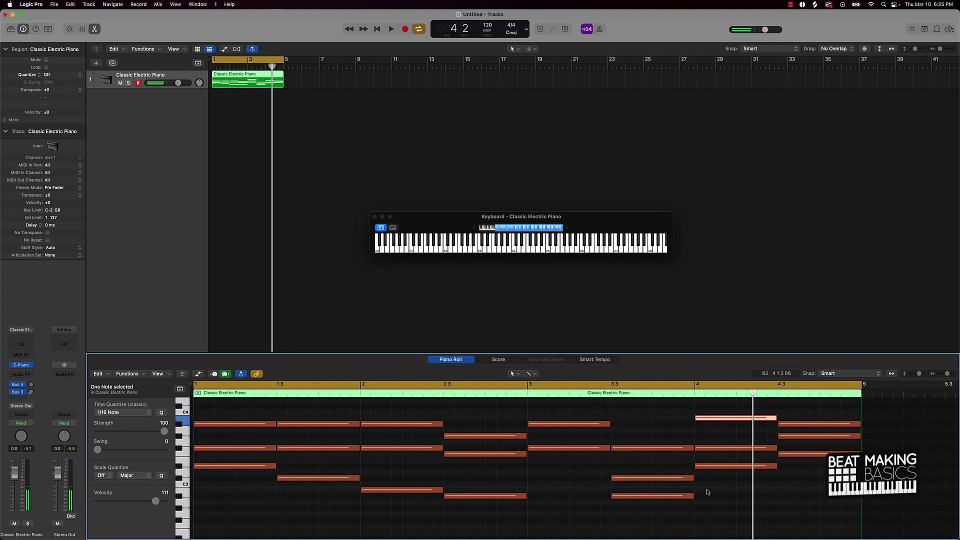
key(space)
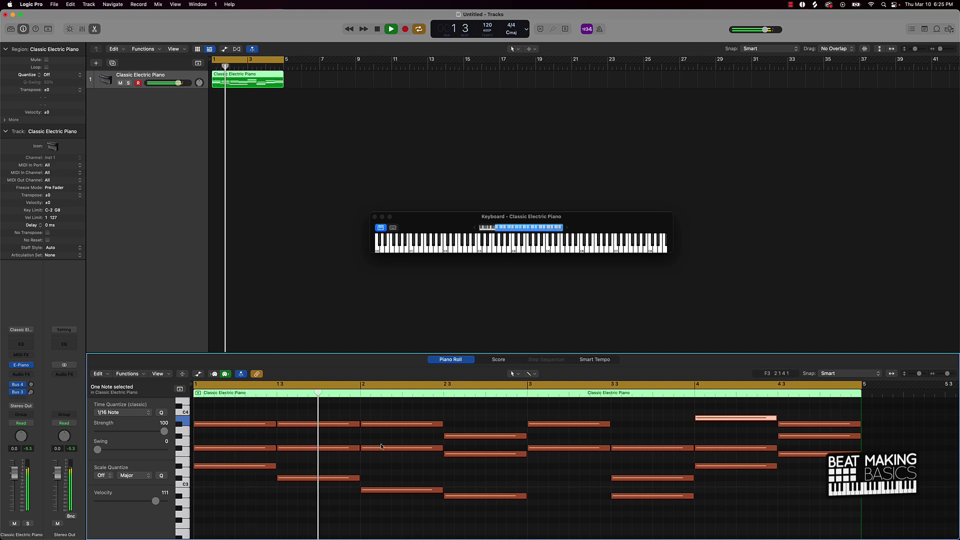
key(space)
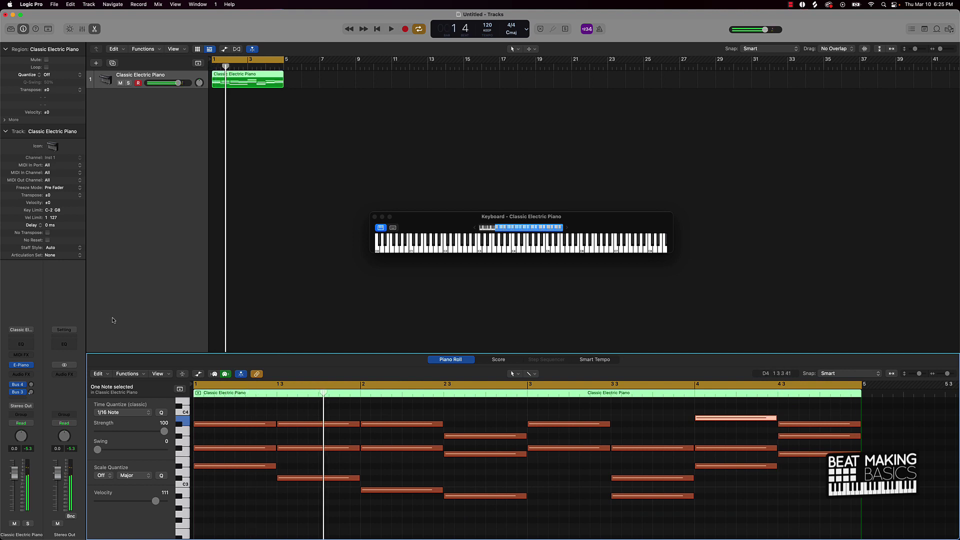
Step: Replace the track's Vintage Electric Piano instrument with Alchemy in stereo
click(30, 366)
mouse_move(51, 323)
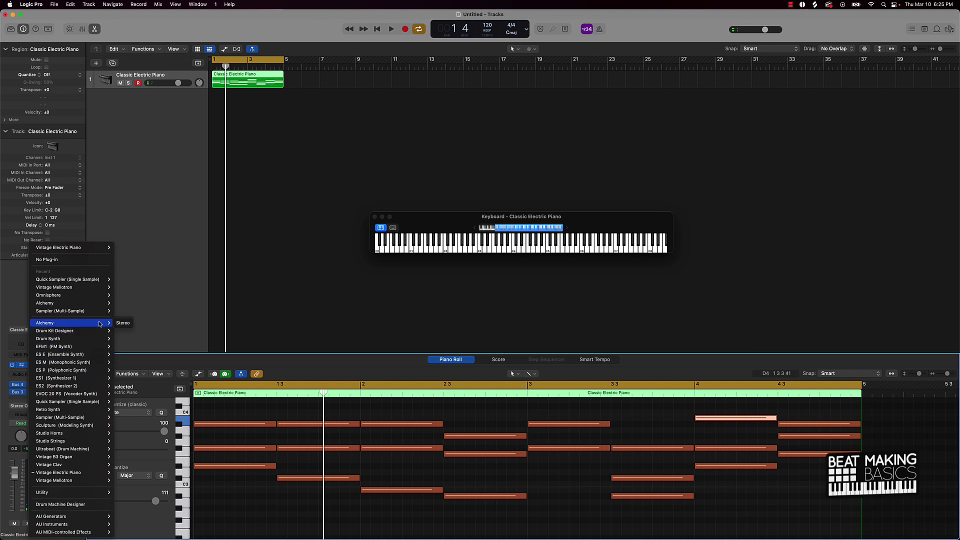
click(122, 323)
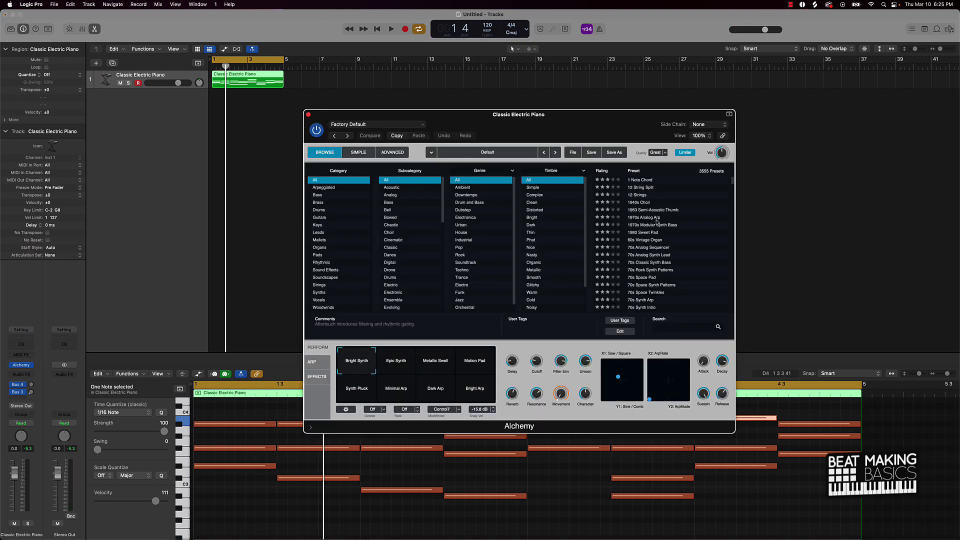
Step: Audition the Aural Cube preset in Alchemy over the progression and load the Aurora Haze preset
scroll(653, 249, down, 15)
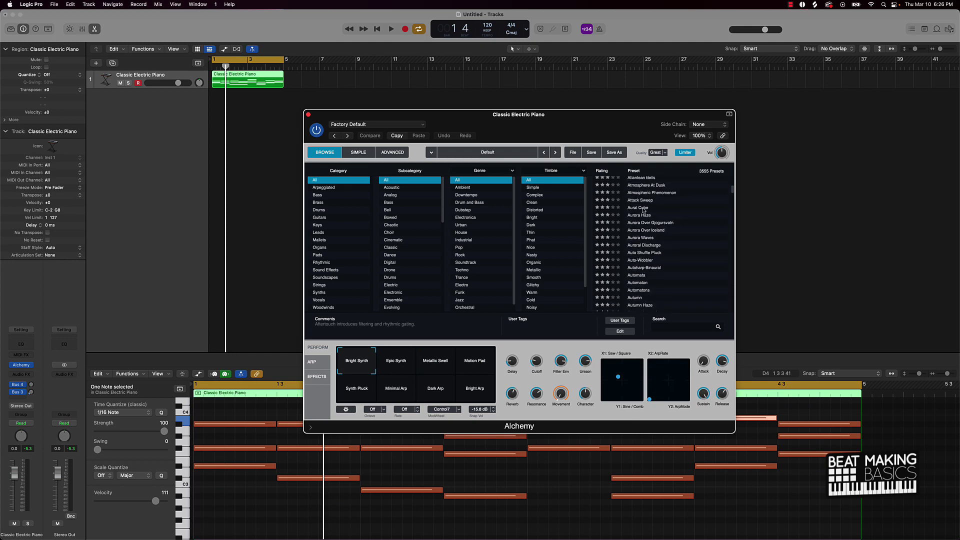
click(643, 208)
key(space)
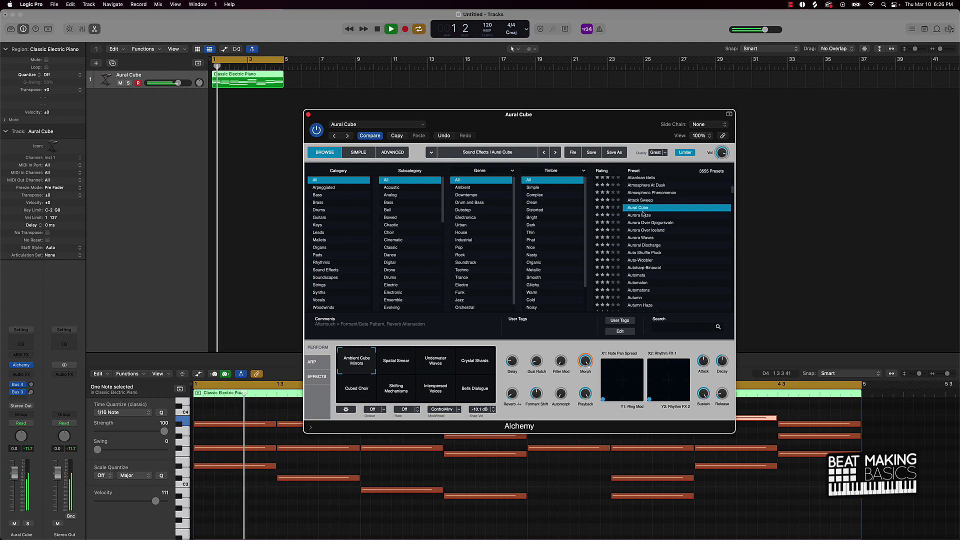
click(643, 215)
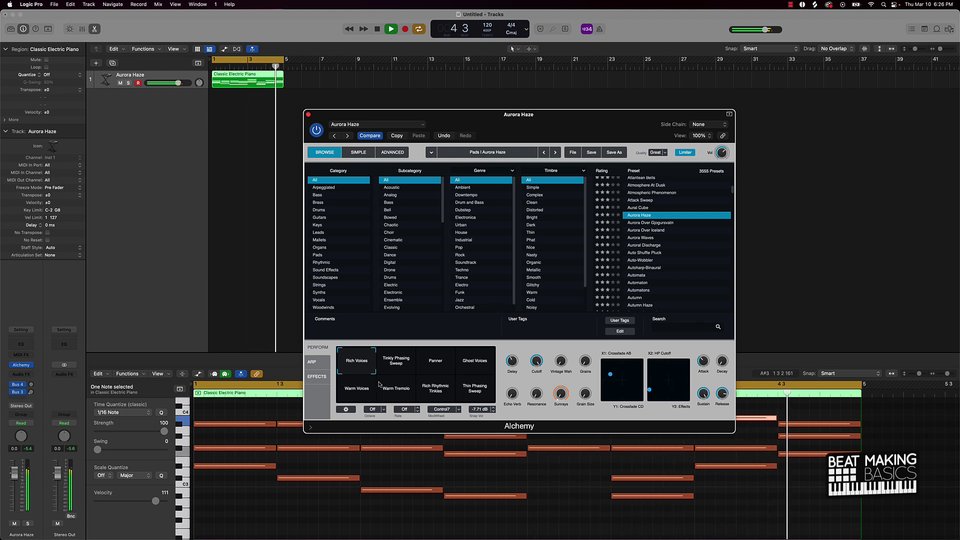
key(space)
Step: Audition Aurora Haze's Warm Voices variation during playback and return to Rich Voices
click(363, 389)
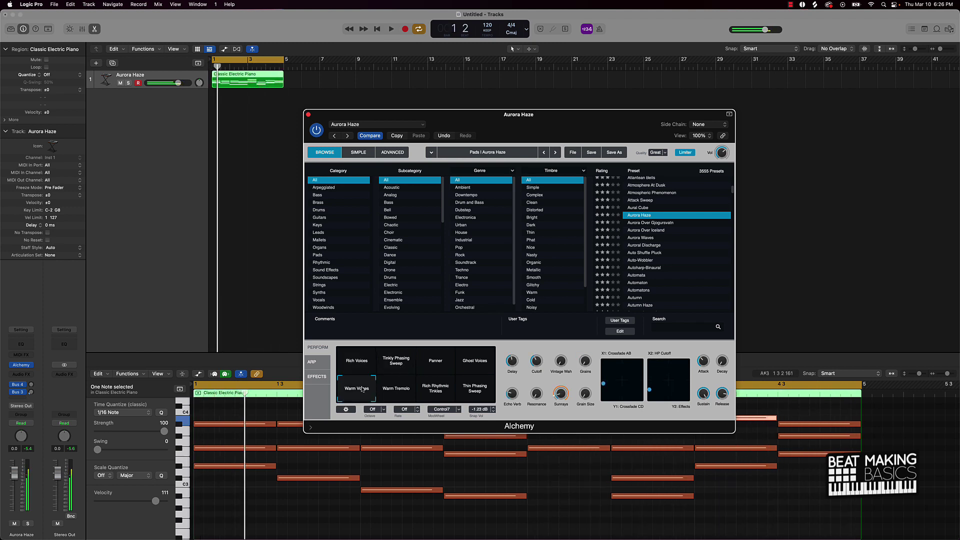
key(space)
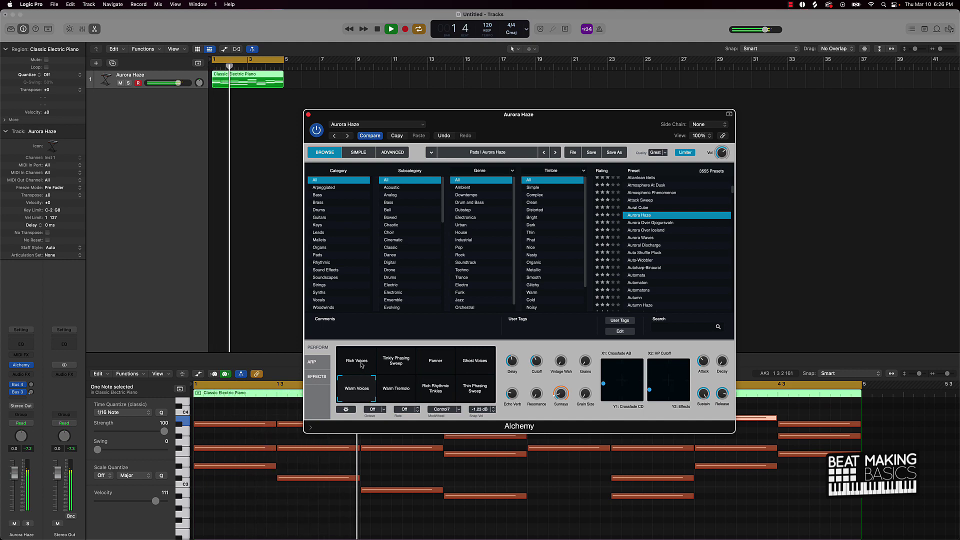
click(358, 363)
key(space)
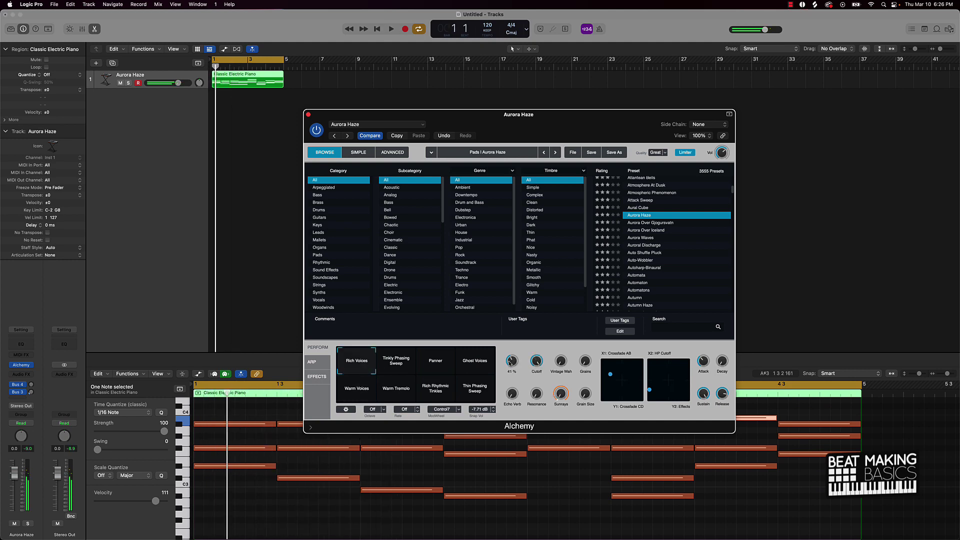
Step: Turn Aurora Haze's Delay all the way down, review its effects rack, and set Cutoff to 80.1% during playback
drag(509, 363, 510, 407)
key(space)
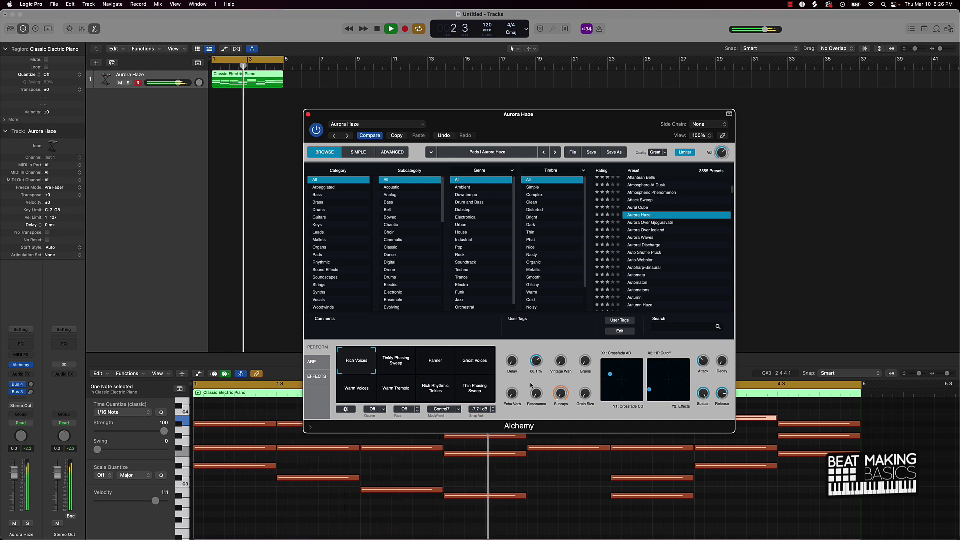
drag(532, 386, 538, 359)
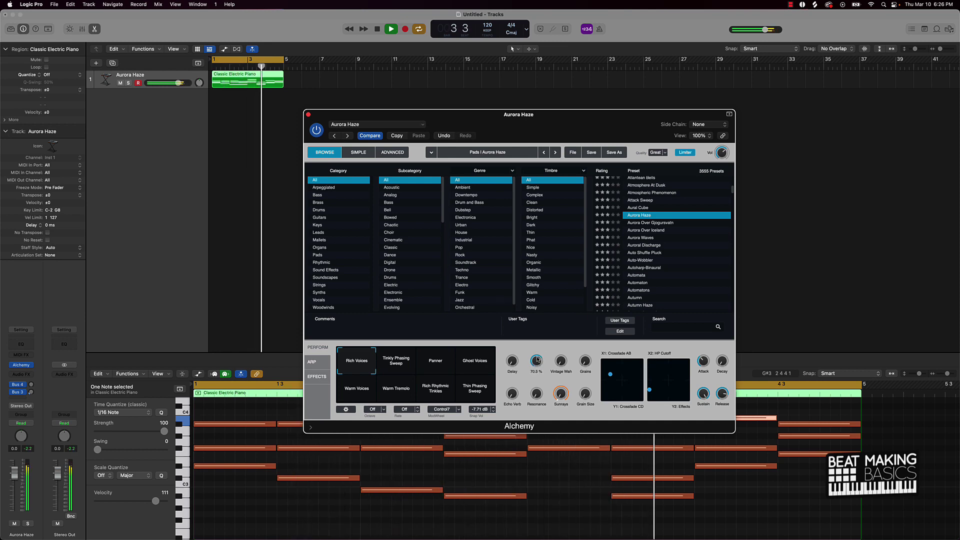
mouse_move(570, 394)
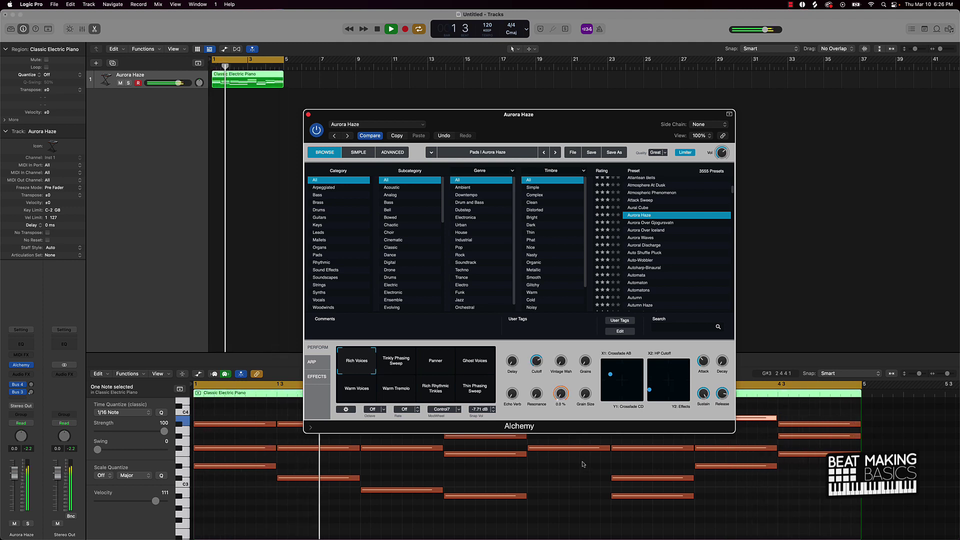
click(317, 377)
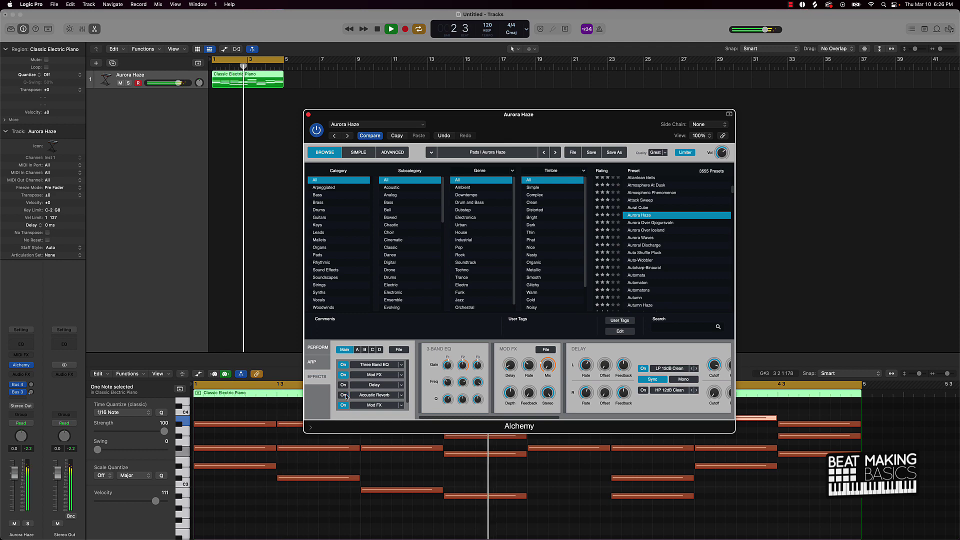
click(317, 348)
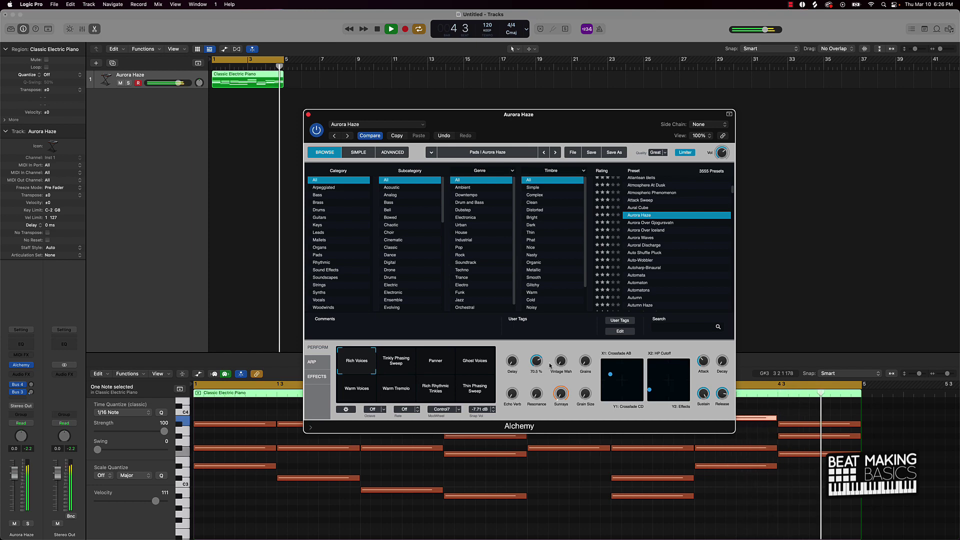
mouse_move(550, 365)
mouse_down()
mouse_move(550, 350)
mouse_move(536, 363)
mouse_up()
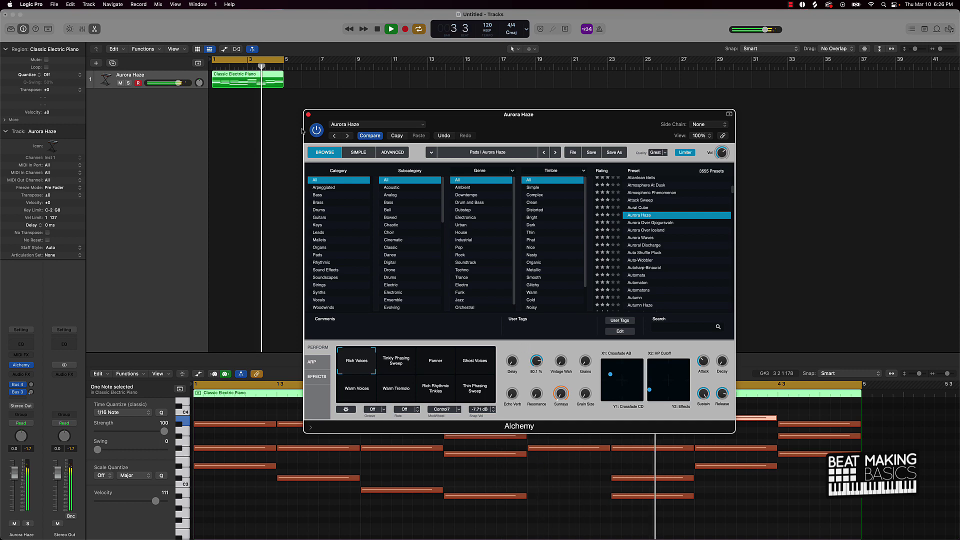
Step: Close the Alchemy window, deselect the chord region and stop playback
click(308, 114)
click(345, 144)
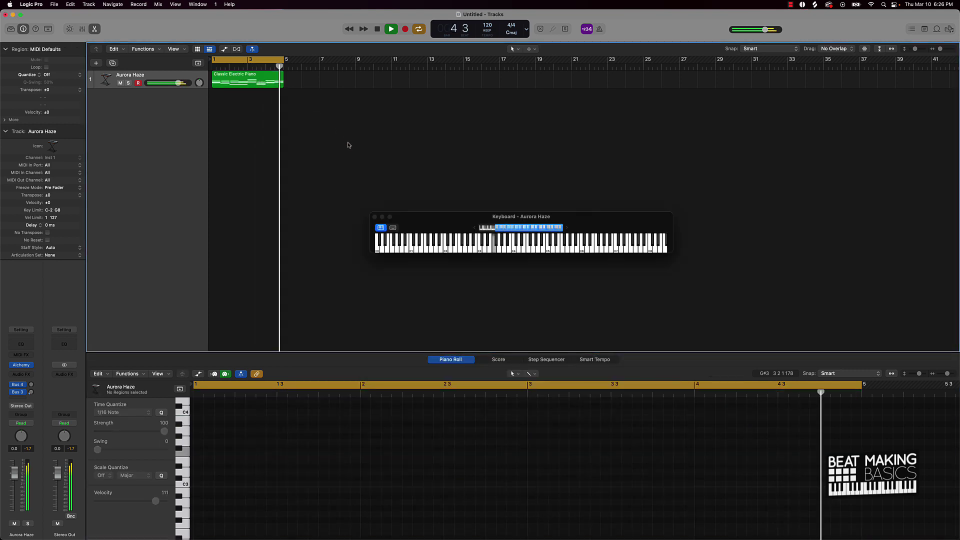
key(space)
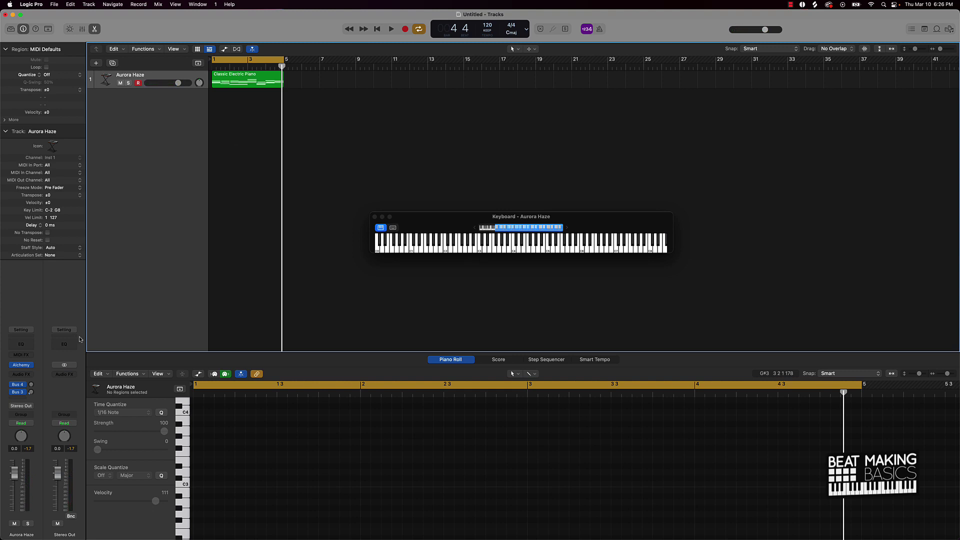
Step: Insert the iZotope Vinyl audio effect on the Aurora Haze track
click(22, 375)
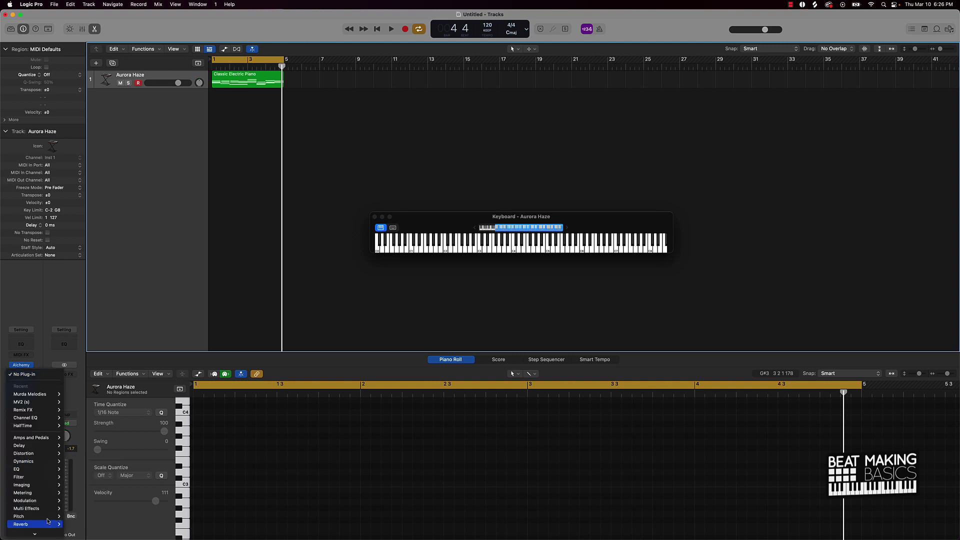
mouse_move(48, 531)
mouse_move(89, 501)
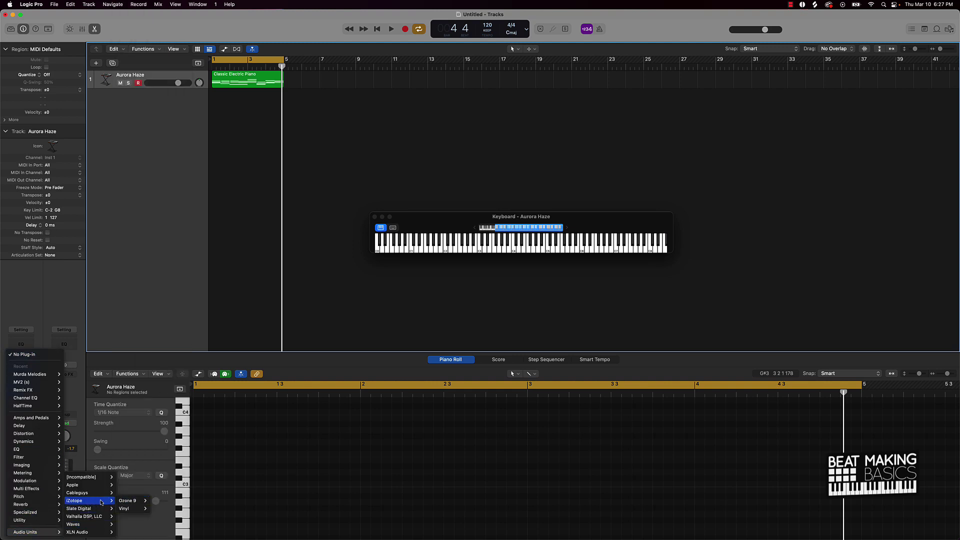
click(163, 508)
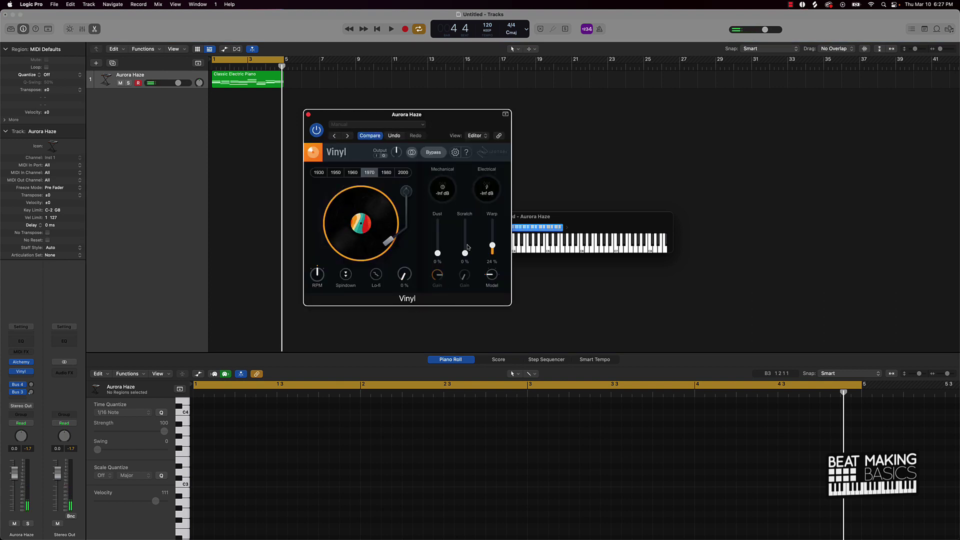
Step: Set Vinyl's Warp to 37% and switch its year to 1960 while the progression plays
drag(492, 243, 492, 240)
key(space)
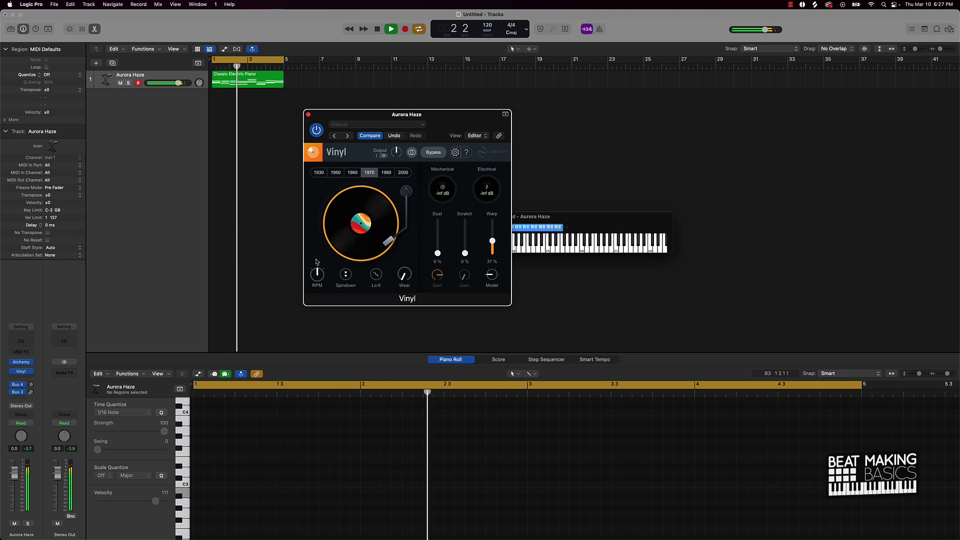
click(352, 173)
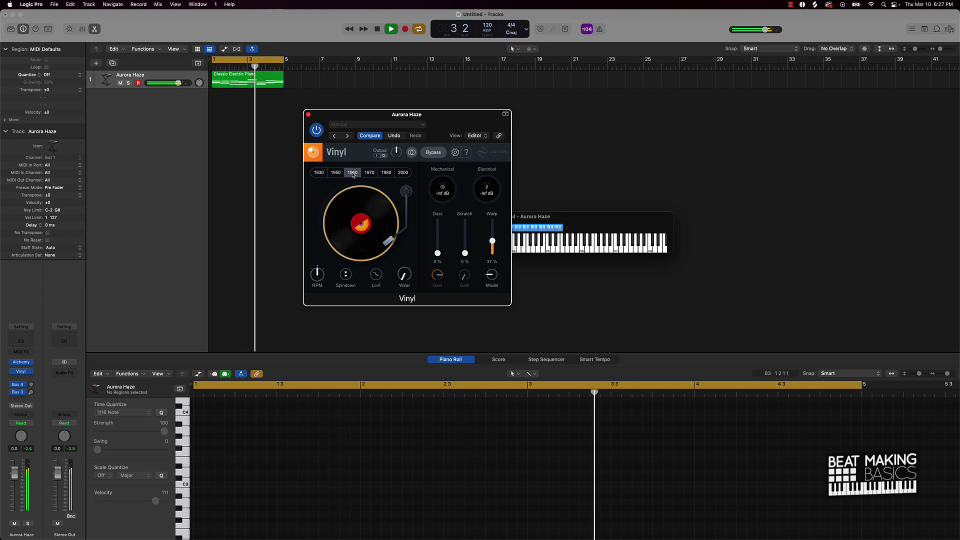
Step: Switch Vinyl's year to 1970, close the effect window and stop playback
click(369, 173)
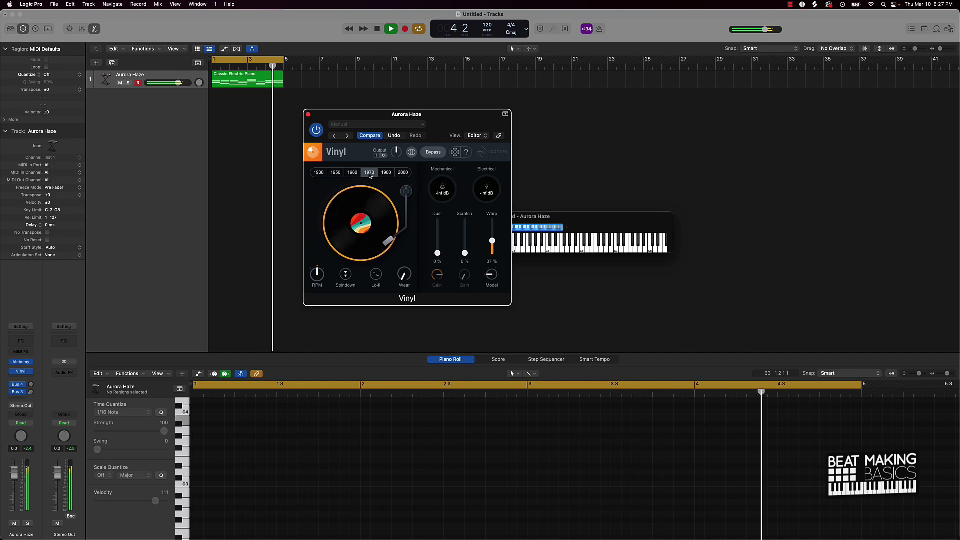
click(308, 115)
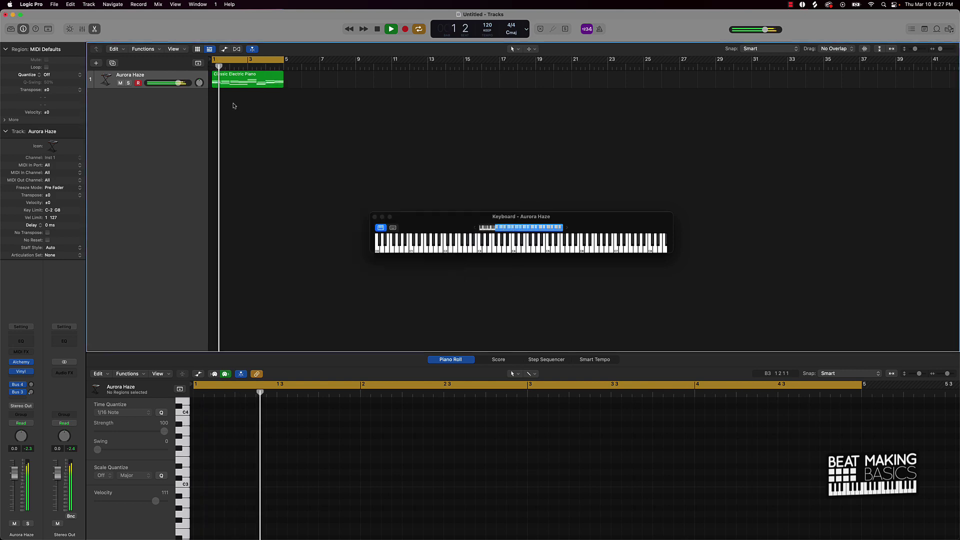
key(space)
Step: Create one software instrument track with the Default Patch and look over its Vintage Electric Piano instrument
click(96, 63)
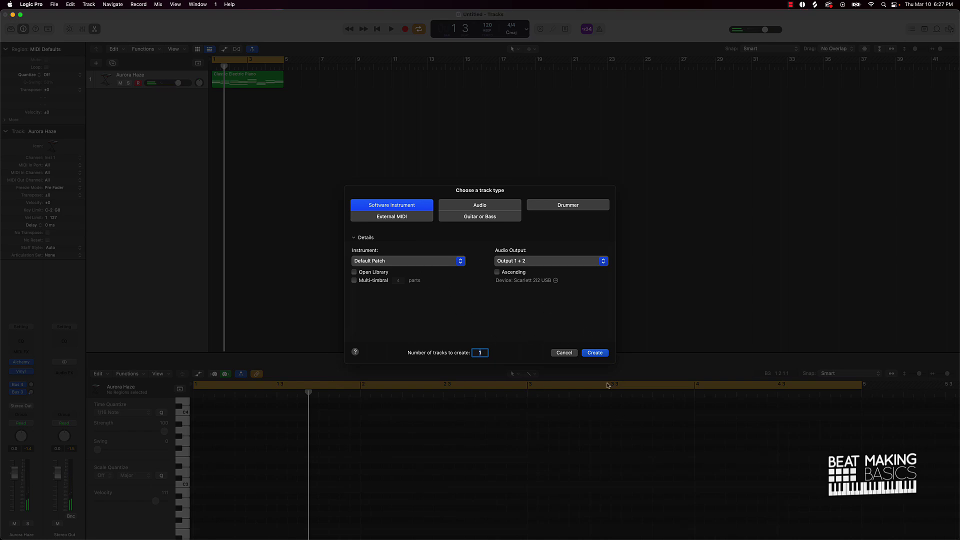
click(595, 353)
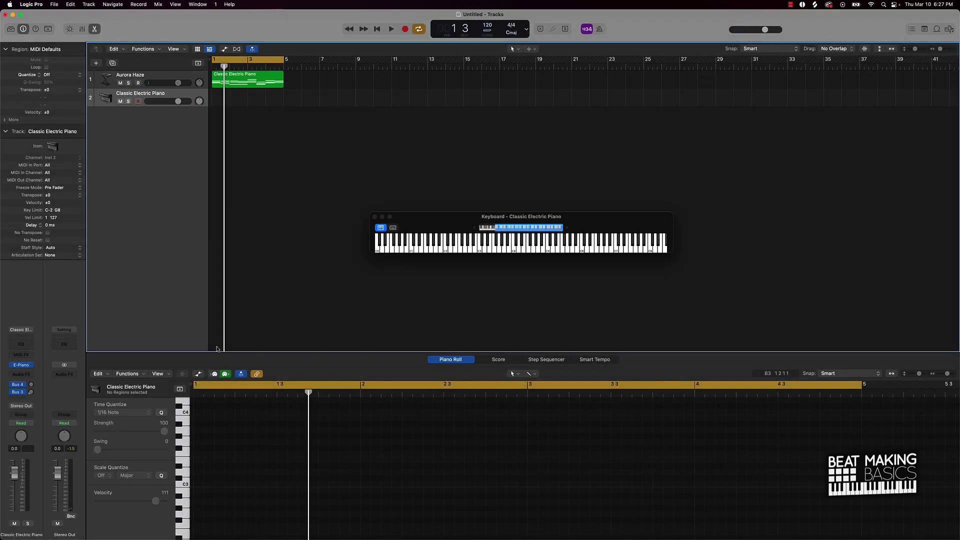
click(21, 366)
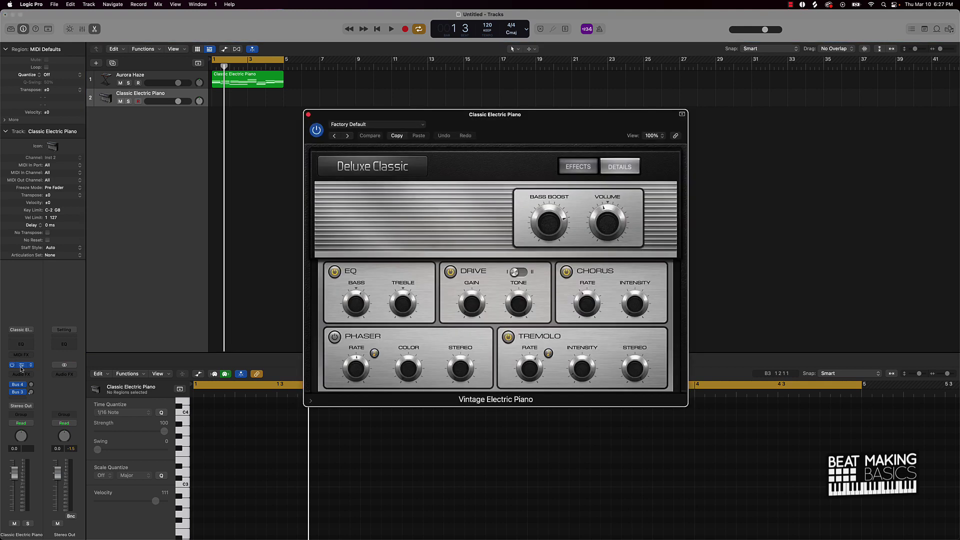
click(308, 115)
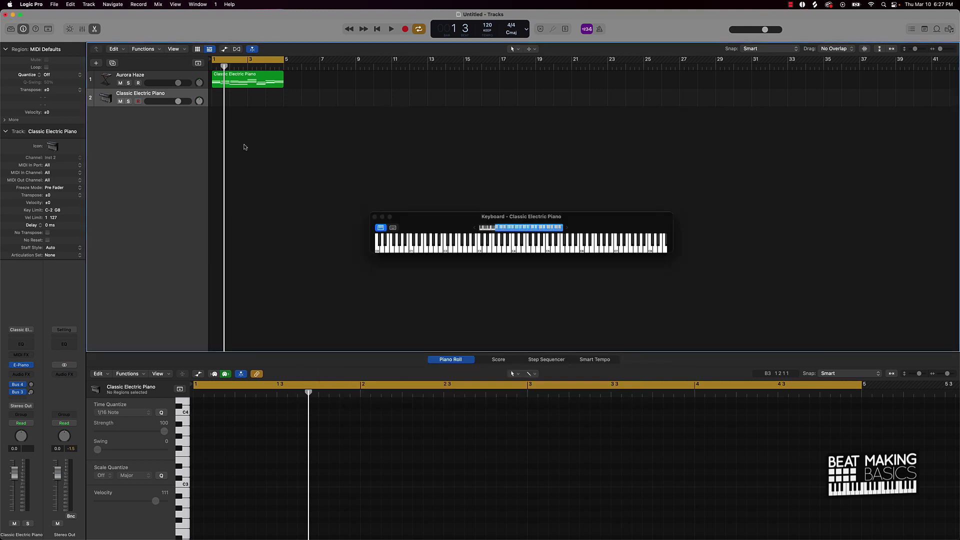
click(30, 367)
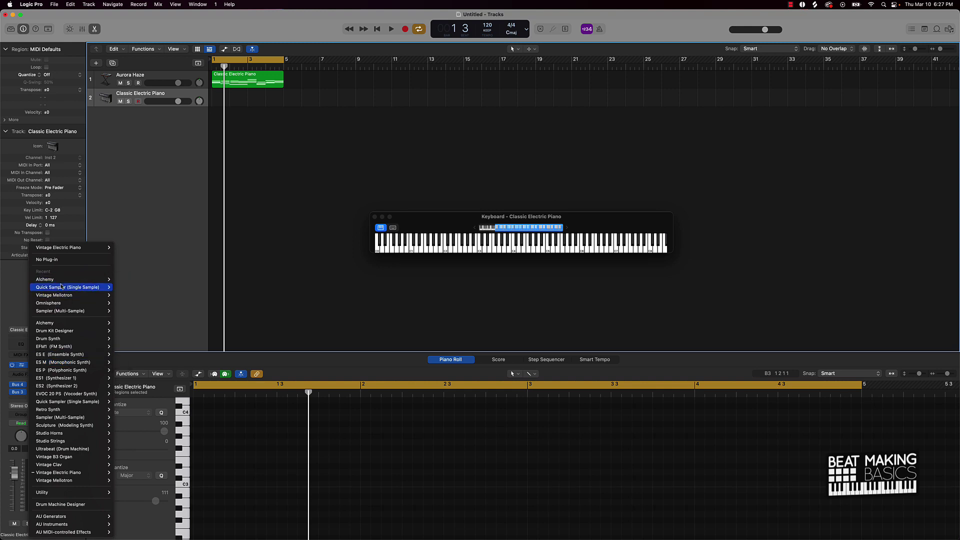
mouse_move(83, 309)
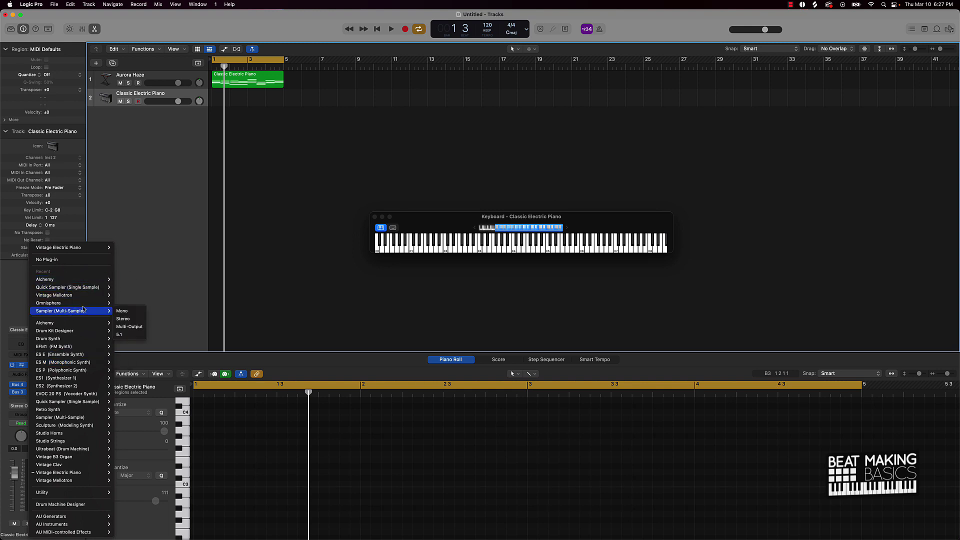
click(164, 298)
Step: Show the Library and load the Solid Soul Electric Bass patch from the Bass category on the second track
click(12, 29)
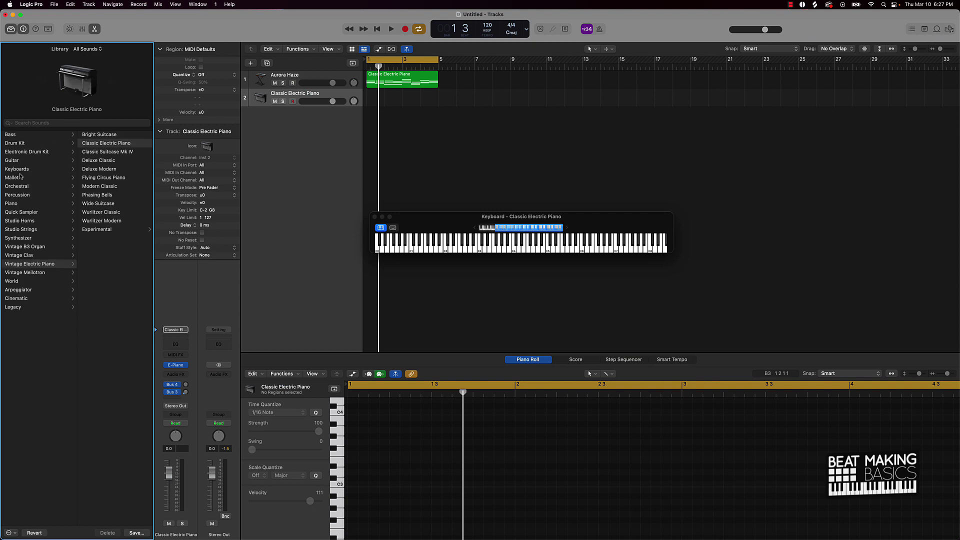
click(19, 136)
click(108, 186)
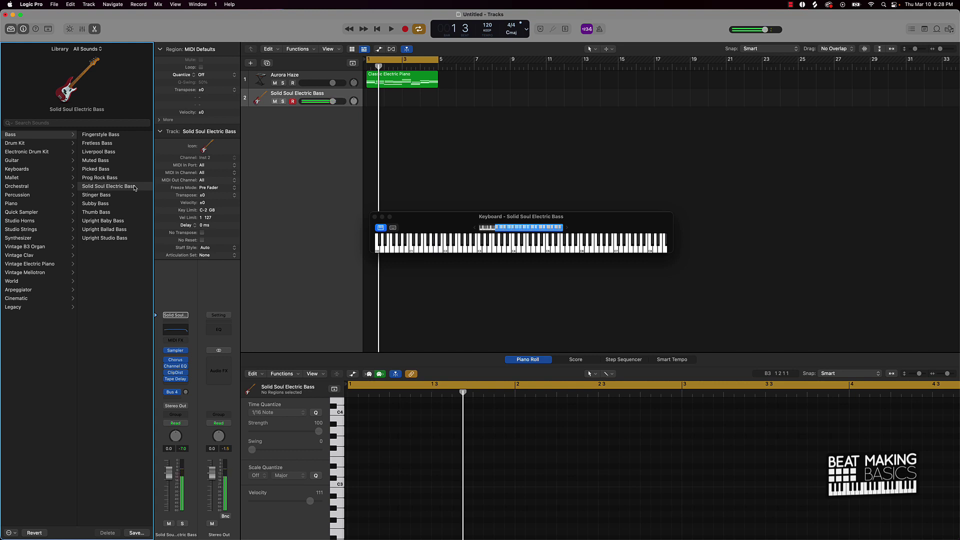
Step: Audition the chord progression with the Solid Soul Electric Bass, stop playback and delete the bass track
key(space)
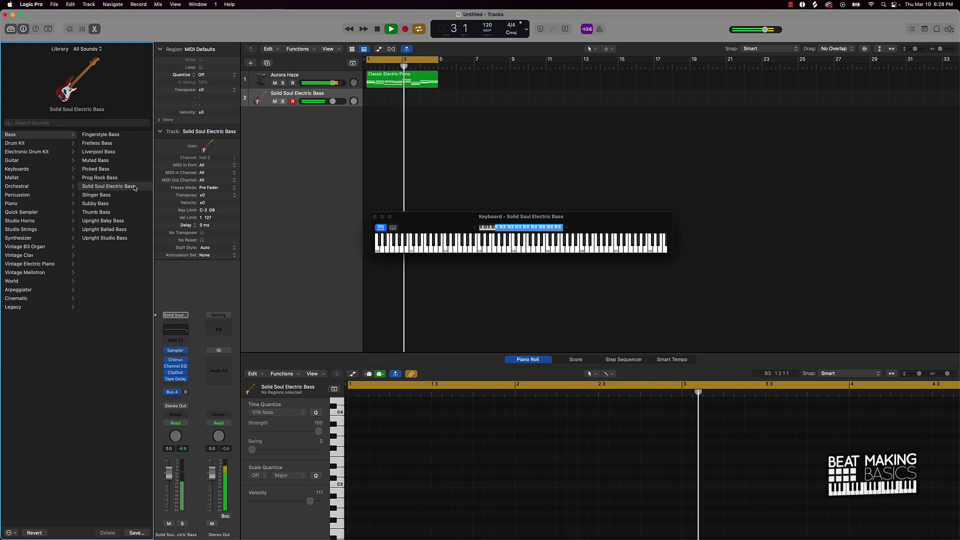
key(space)
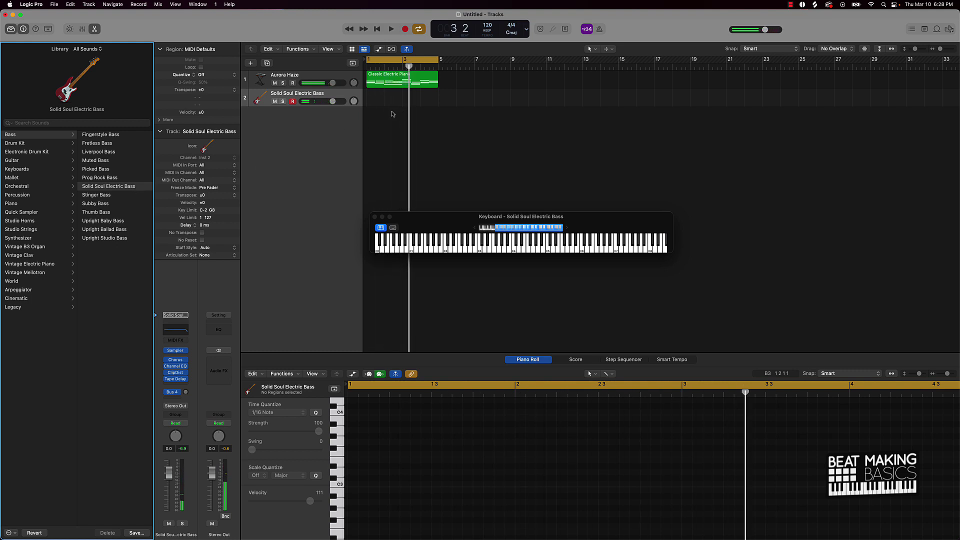
click(306, 95)
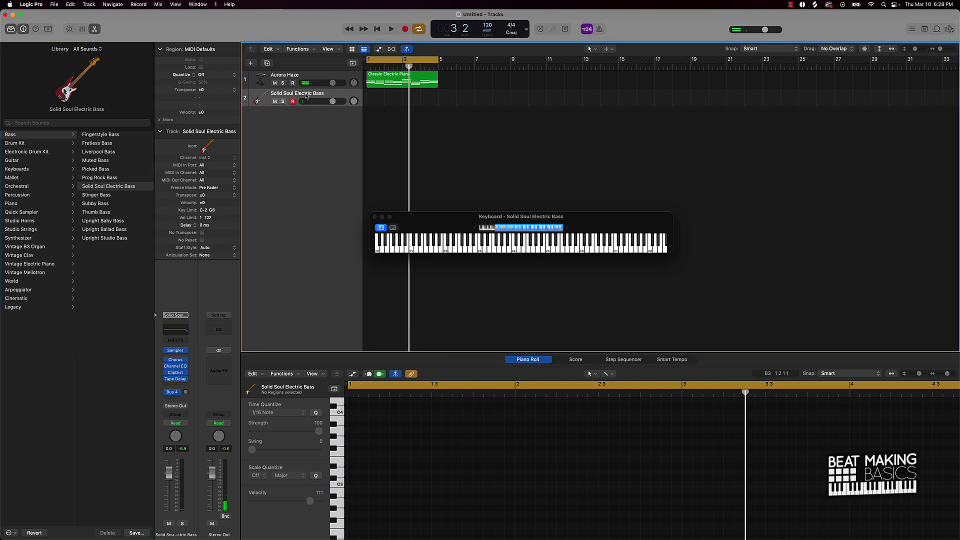
key(super+BackSpace)
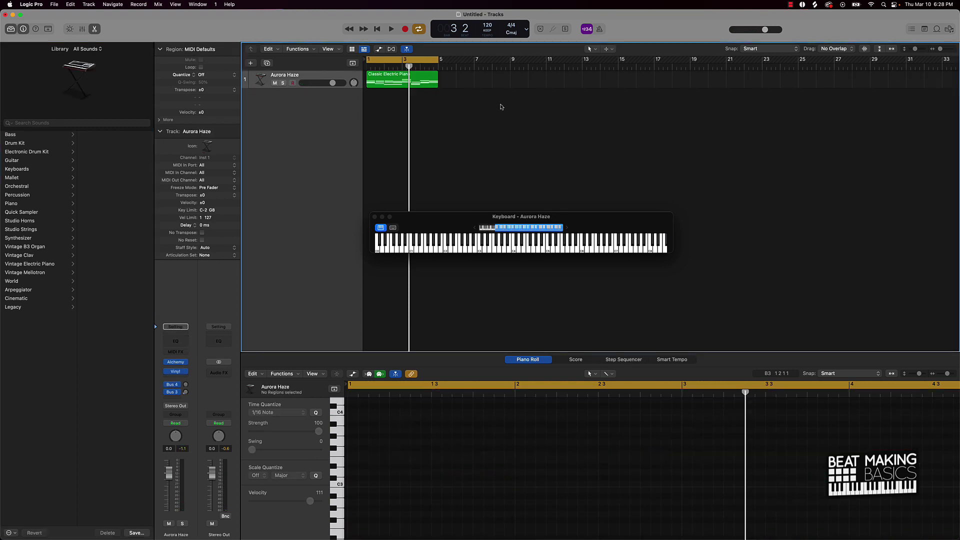